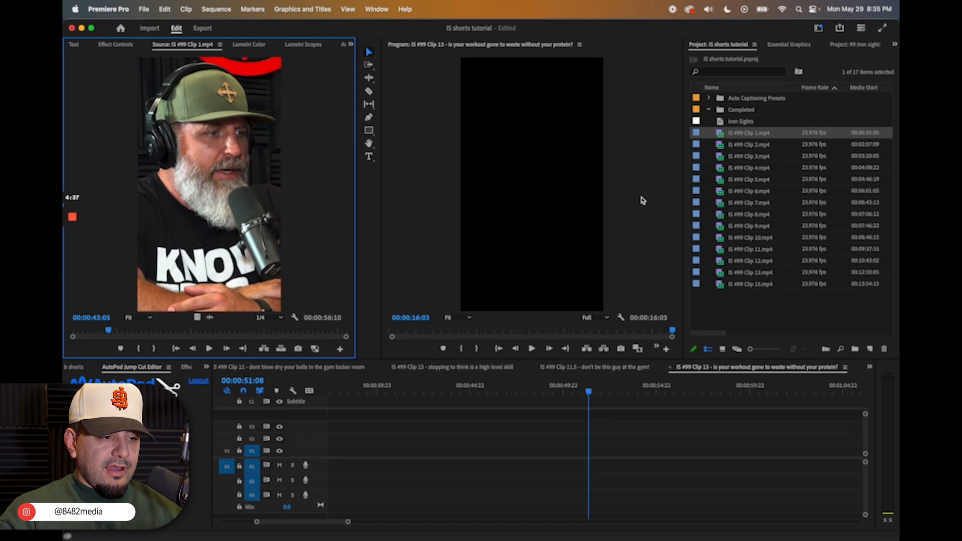
# - Label IS #99 Clip 1.mp4 in the project bin with the Green color
pyautogui.rightClick(723, 136)
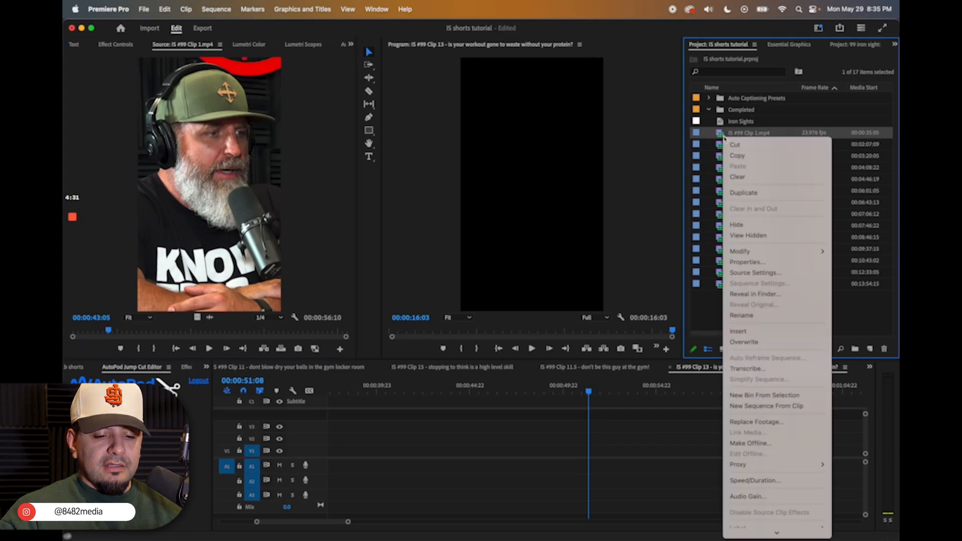
pyautogui.scroll(-2, 775, 443)
pyautogui.moveTo(747, 360)
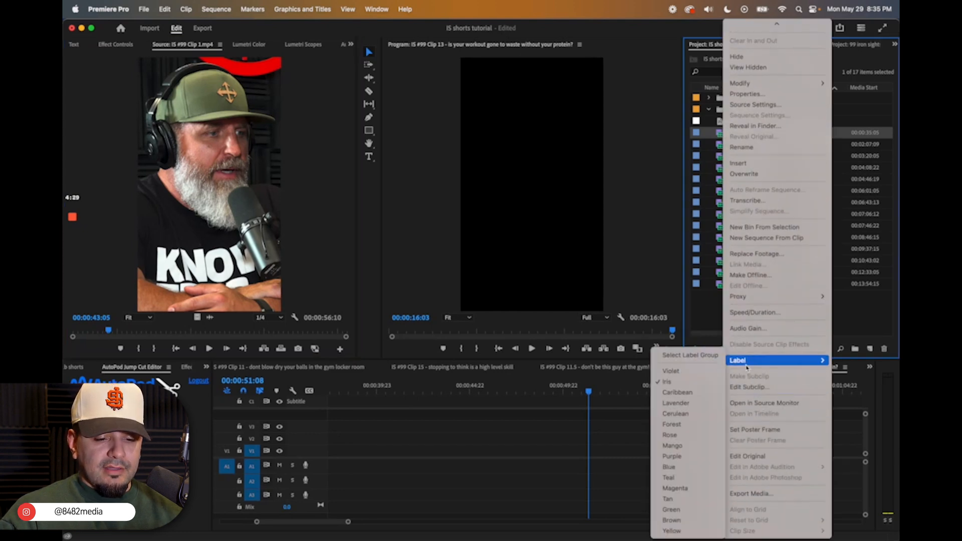
pyautogui.click(685, 510)
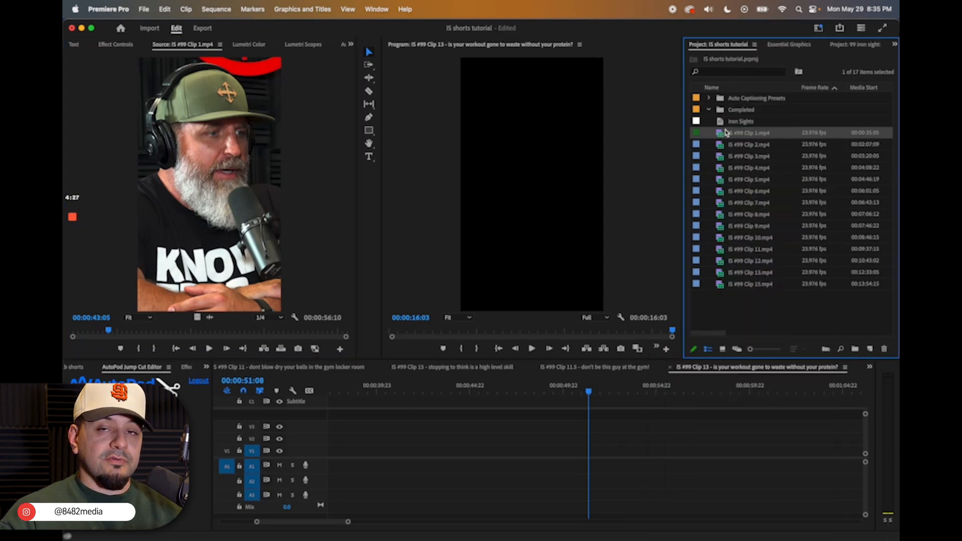
# - Preview IS #99 Clip 3.mp4 as source footage and create a new sequence from that clip
pyautogui.doubleClick(723, 158)
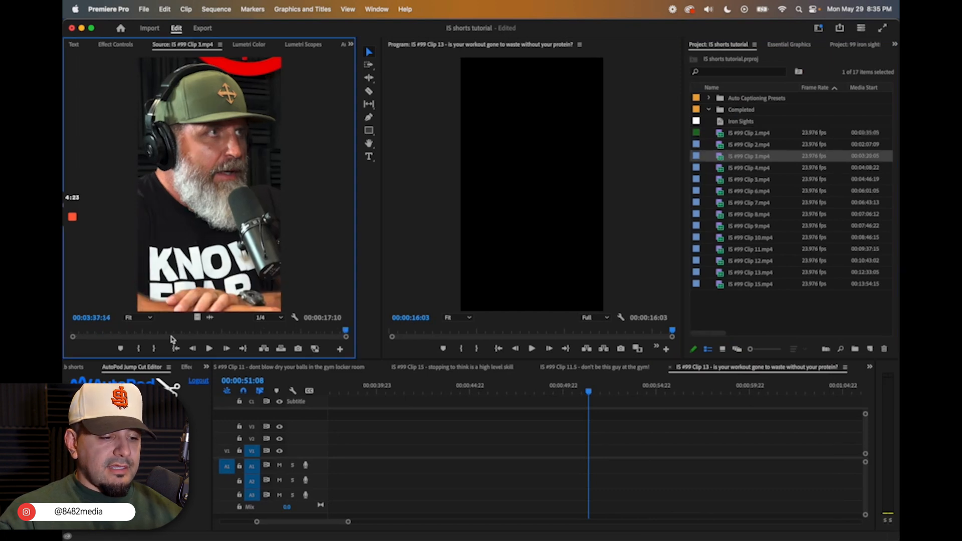
pyautogui.moveTo(96, 332); pyautogui.dragTo(240, 333)
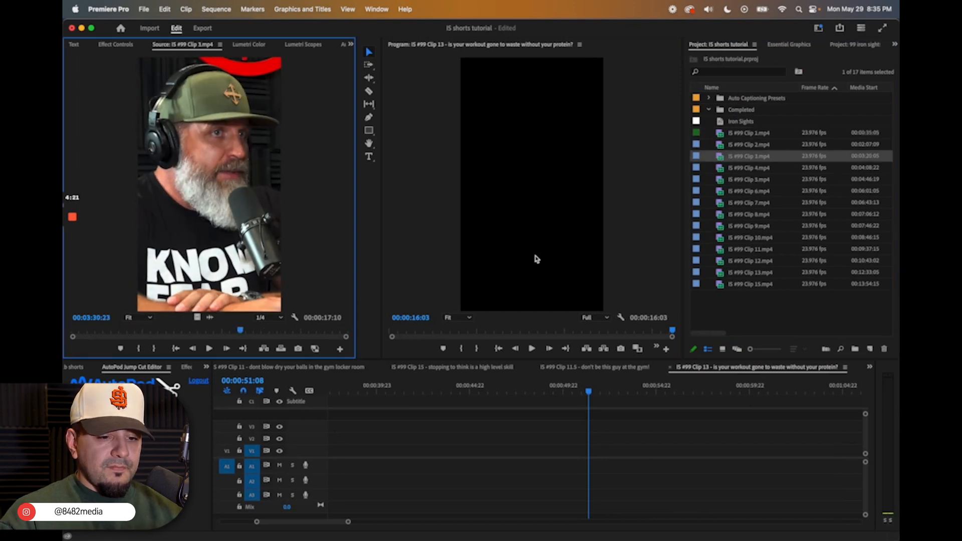
pyautogui.rightClick(724, 160)
pyautogui.click(759, 291)
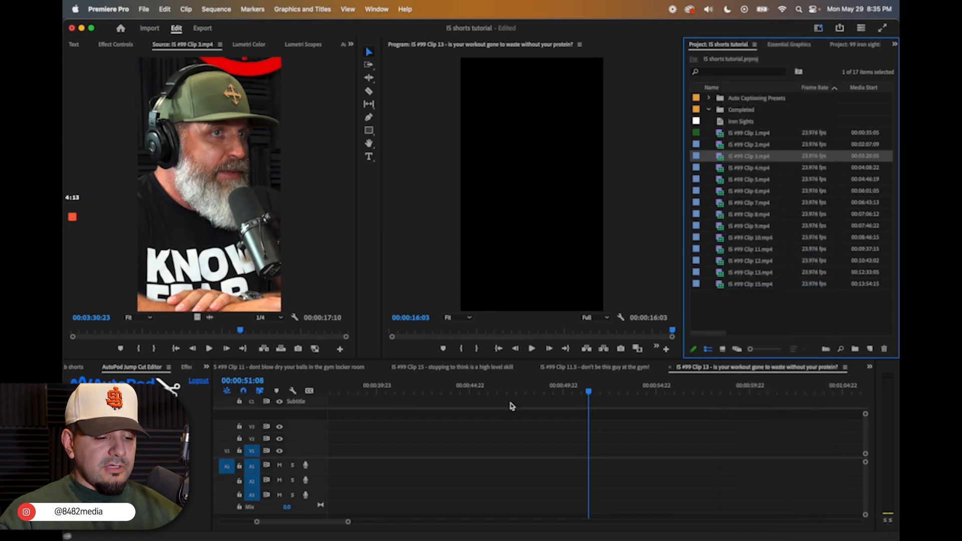
pyautogui.press('-')
pyautogui.press('-')
pyautogui.press('=')
pyautogui.press('=')
pyautogui.press('=')
pyautogui.press('=')
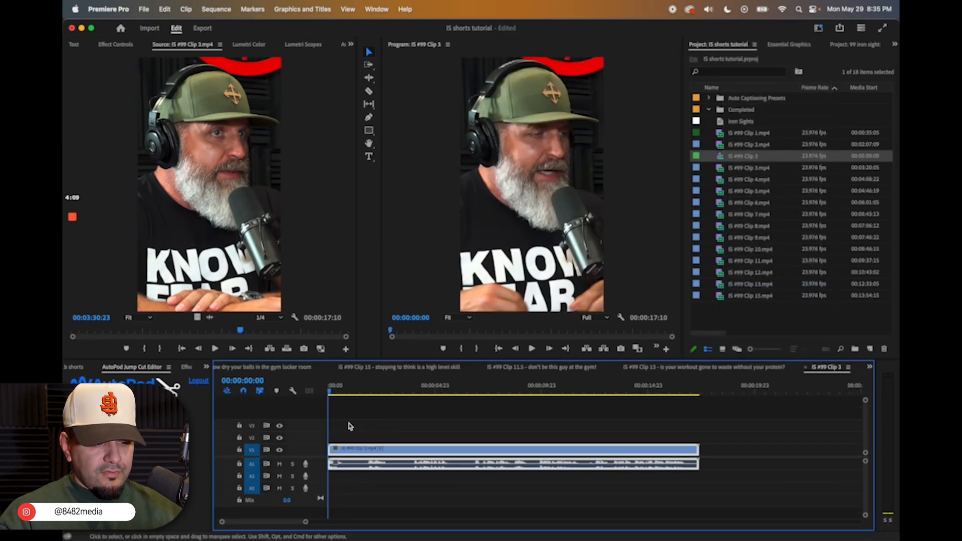
pyautogui.press('=')
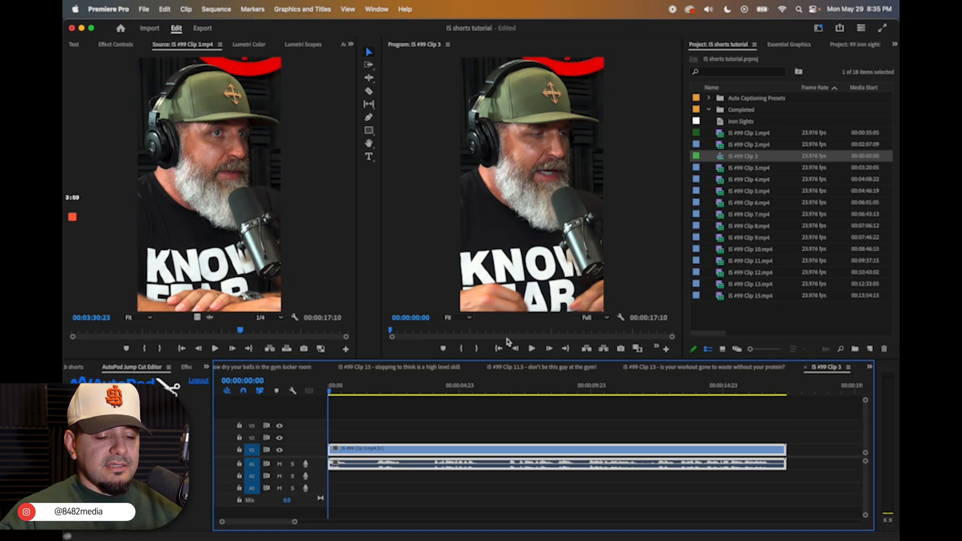
# - Add a rectangular opacity mask to the Clip 3 footage and move it down over the speaker's shirt
pyautogui.click(126, 45)
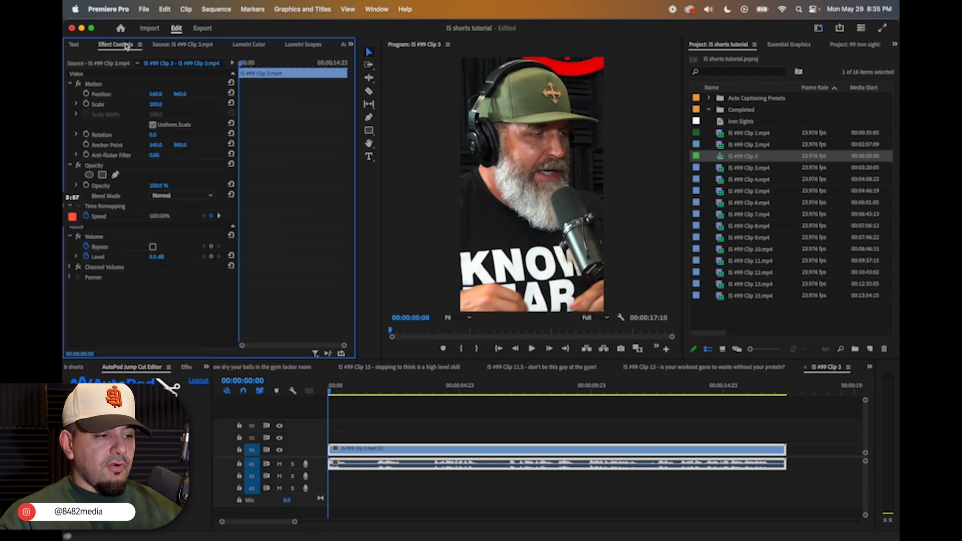
pyautogui.click(103, 176)
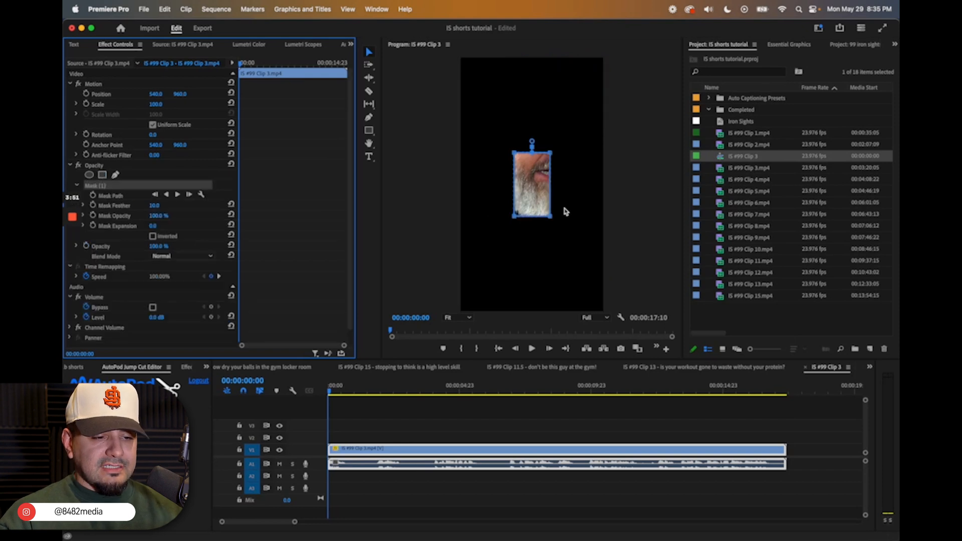
pyautogui.moveTo(535, 184); pyautogui.dragTo(535, 253)
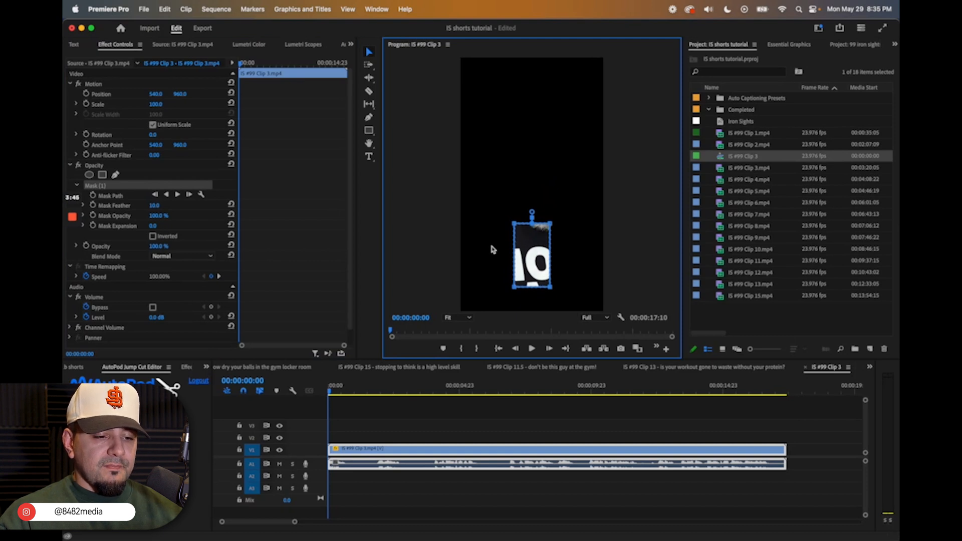
# - Stretch the mask's corners and sides well beyond the frame so it covers the whole area below the beard, previewing at 25%
pyautogui.click(467, 320)
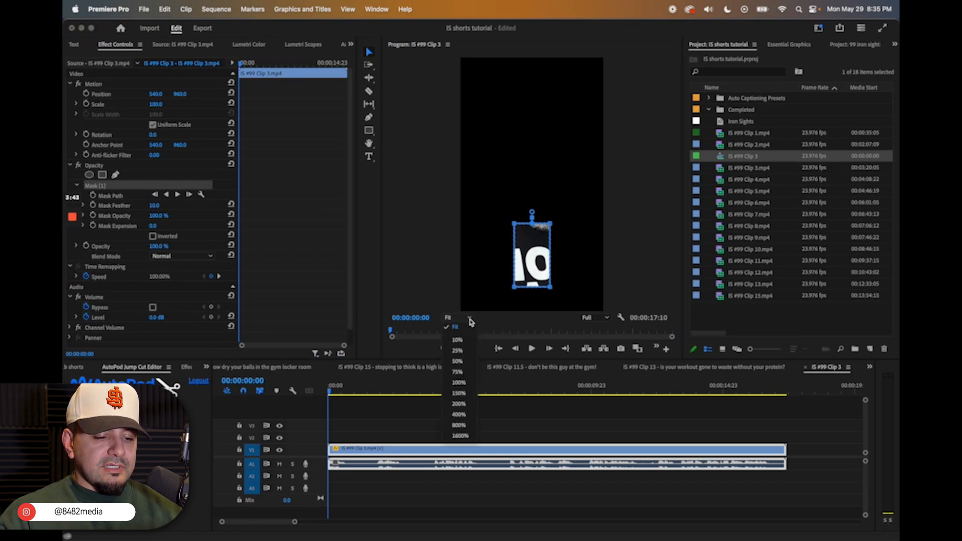
pyautogui.click(458, 350)
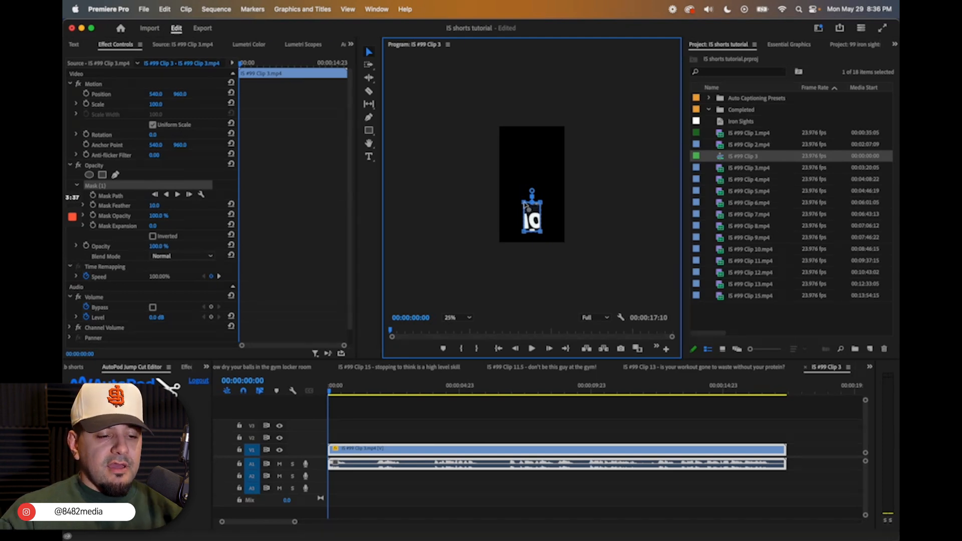
pyautogui.moveTo(525, 203); pyautogui.dragTo(403, 206)
pyautogui.moveTo(538, 205); pyautogui.dragTo(664, 203)
pyautogui.press('Right')
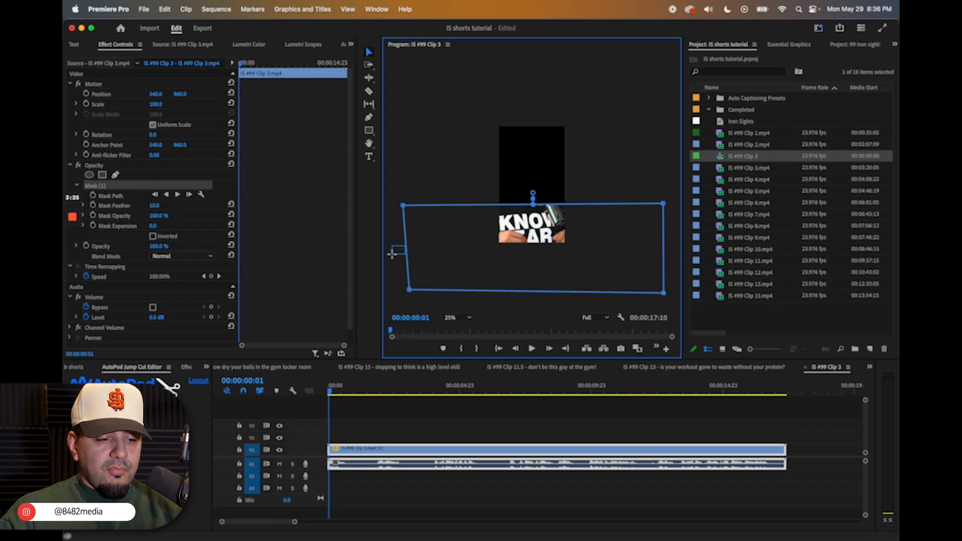
pyautogui.moveTo(393, 252)
pyautogui.mouseDown()
pyautogui.moveTo(406, 252)
pyautogui.moveTo(393, 253)
pyautogui.mouseUp()
pyautogui.moveTo(667, 249); pyautogui.dragTo(680, 247)
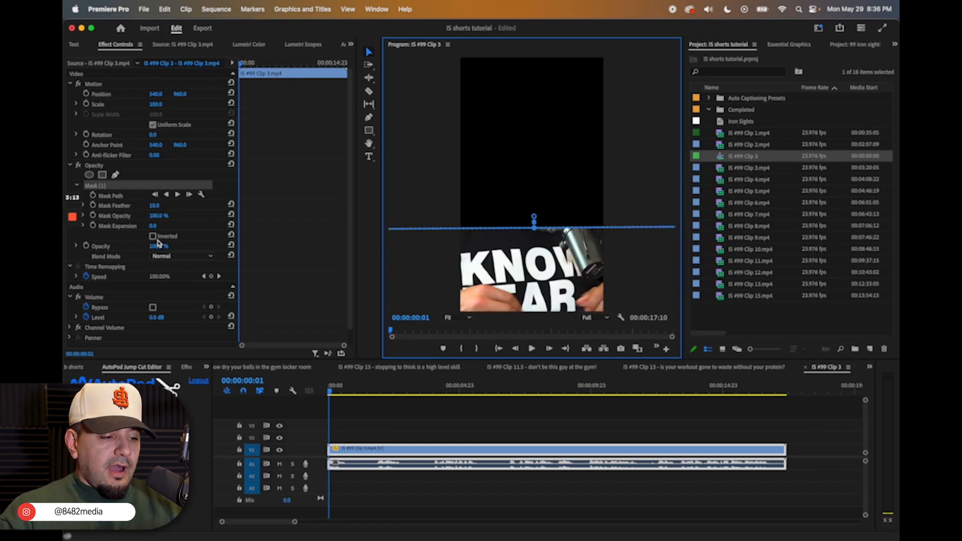
# - Invert the mask and soften it into a dark bottom fade with feather 637 and expansion -13
pyautogui.click(152, 236)
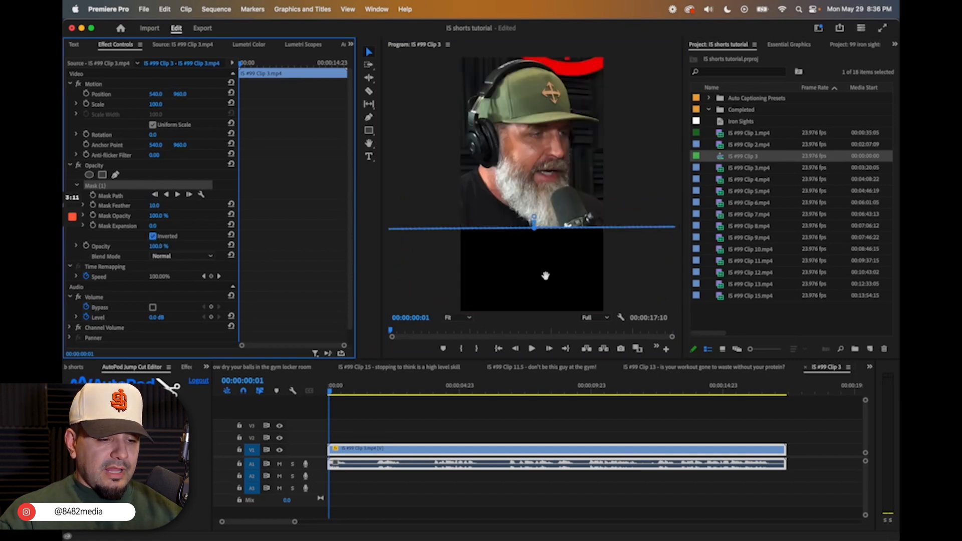
pyautogui.moveTo(535, 219); pyautogui.dragTo(535, 180)
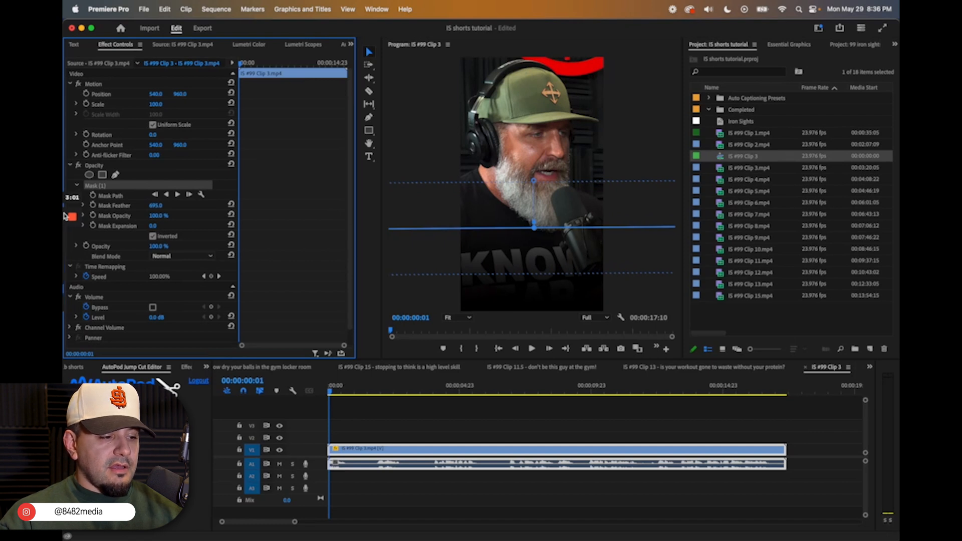
pyautogui.moveTo(153, 225); pyautogui.dragTo(162, 205)
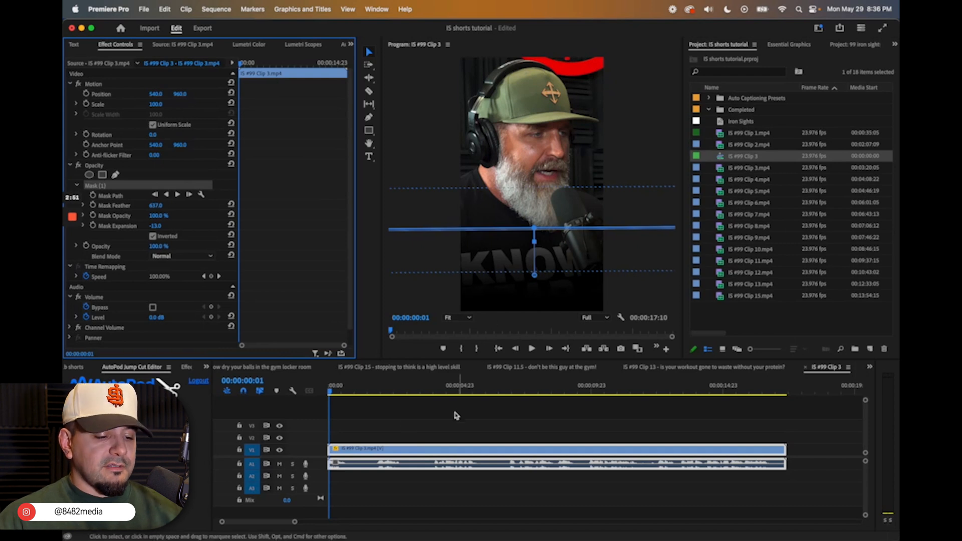
pyautogui.click(364, 420)
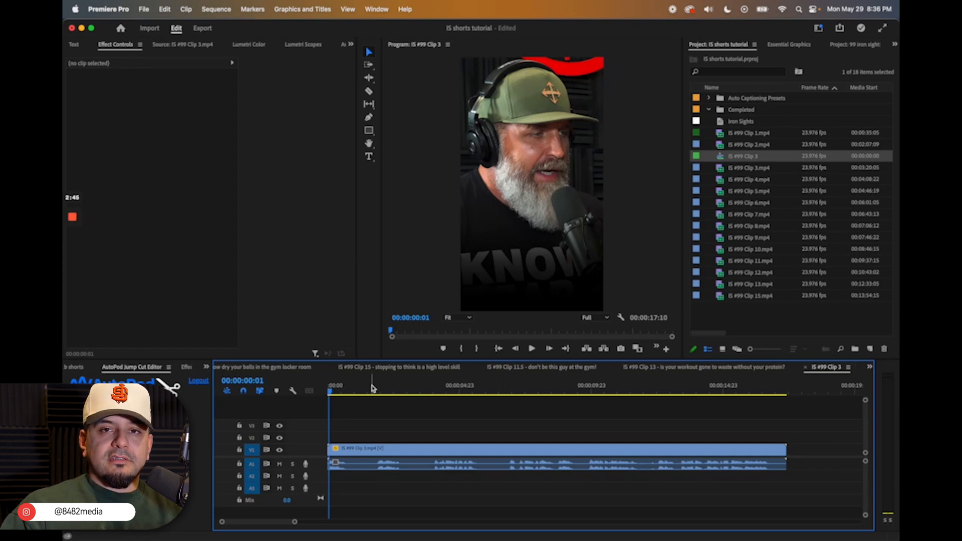
# - Razor the clip at the start and end of each silent pause in the waveform, through to the sequence's end
pyautogui.press('c')
pyautogui.press('=')
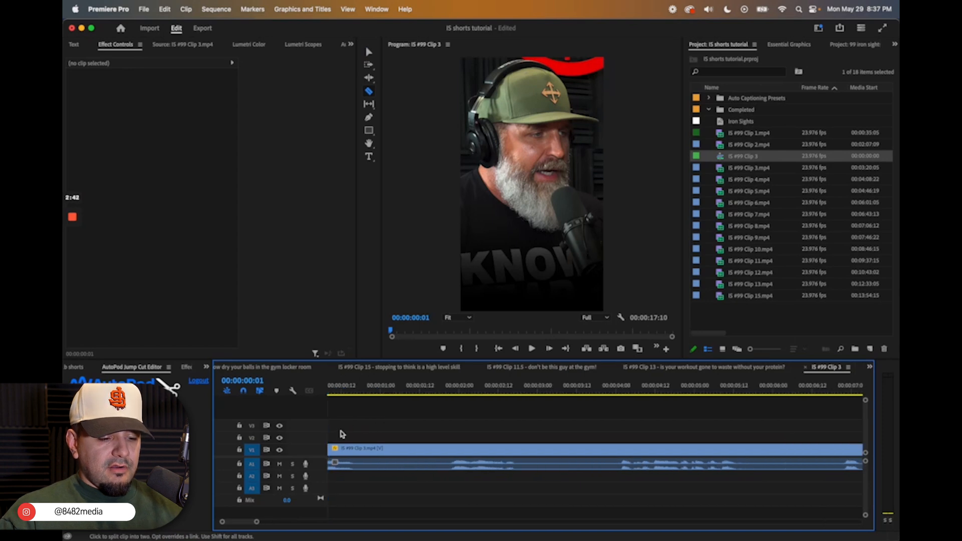
pyautogui.press('-')
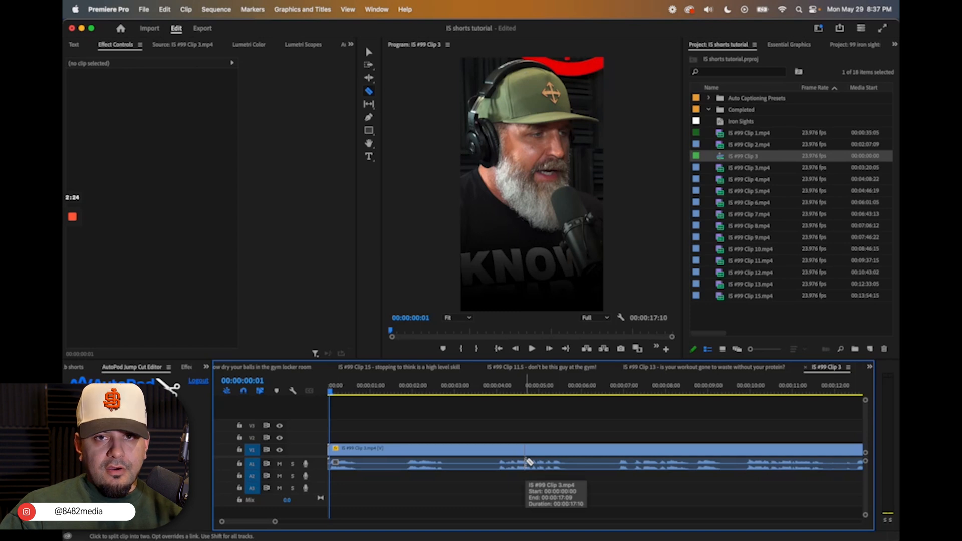
pyautogui.click(360, 450)
pyautogui.click(405, 449)
pyautogui.click(449, 450)
pyautogui.click(498, 449)
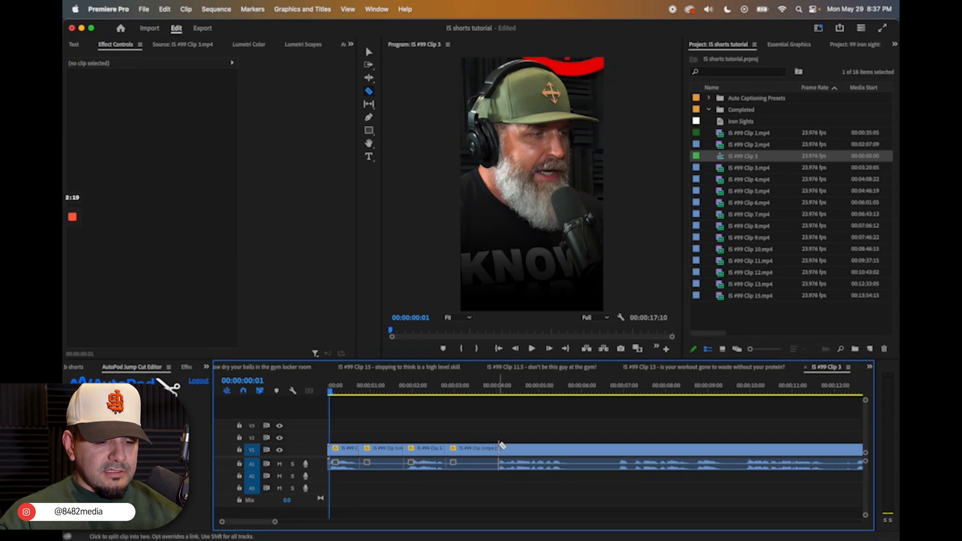
pyautogui.click(572, 449)
pyautogui.click(621, 449)
pyautogui.hscroll(5, 617, 450)
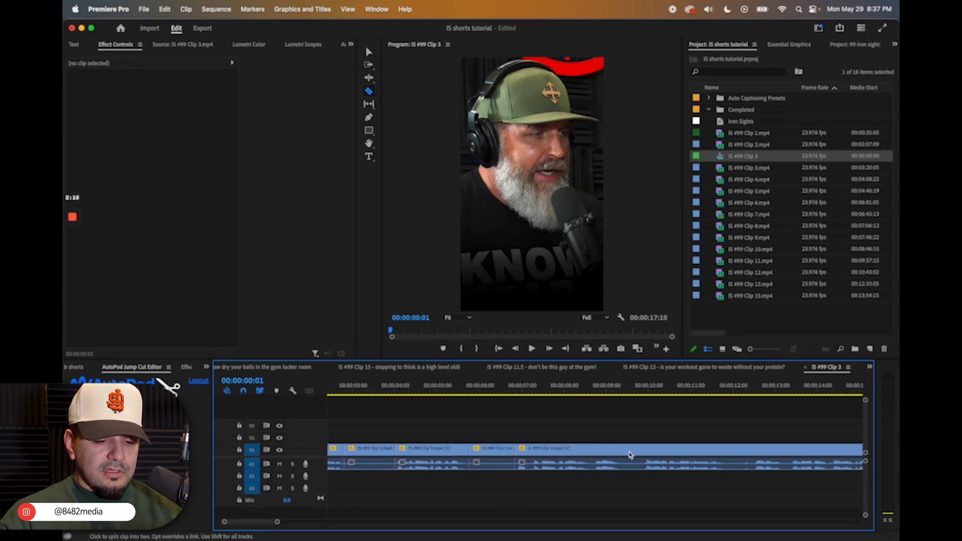
pyautogui.click(595, 449)
pyautogui.click(611, 449)
pyautogui.click(697, 450)
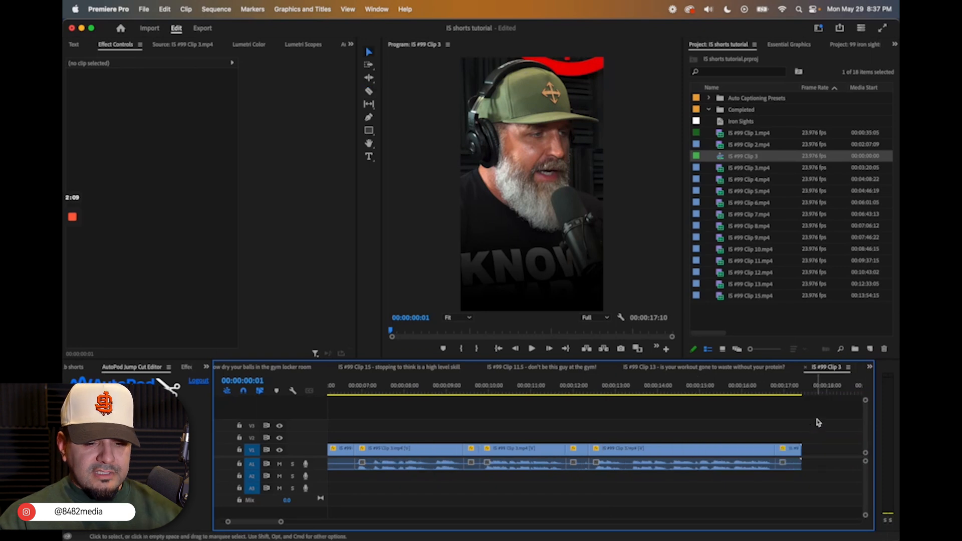
# - Ripple delete the short leftover segment at the very end of the sequence
pyautogui.click(794, 450)
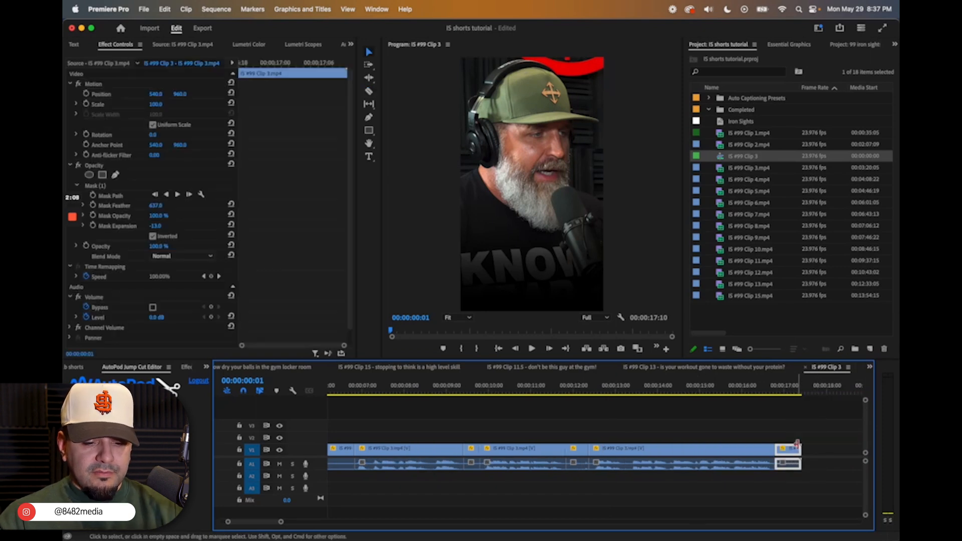
pyautogui.hotkey('alt', 'BackSpace')
pyautogui.hscroll(4, 797, 447)
pyautogui.hscroll(-1, 792, 448)
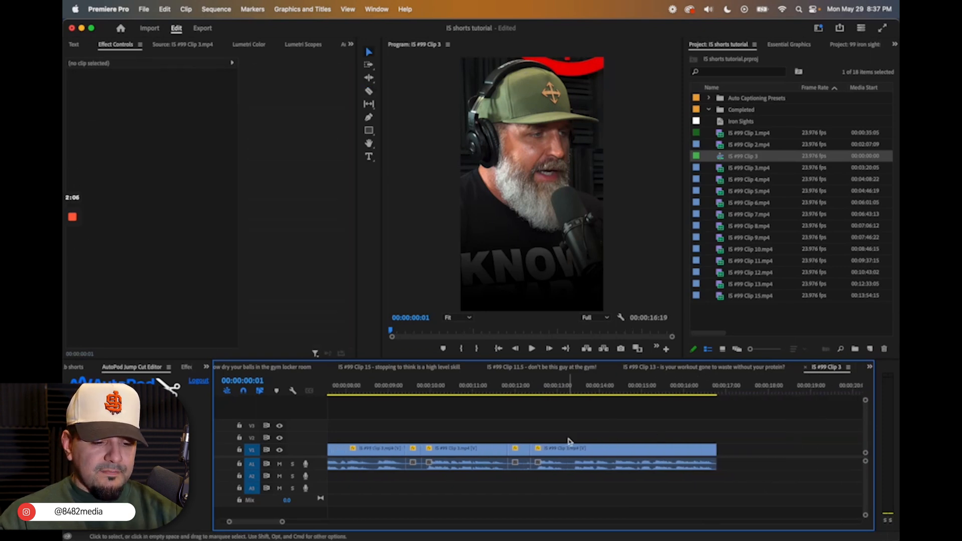
# - Slide the spoken segments in the sequence's second half earlier over the silent pieces between them, leaving no gaps
pyautogui.hscroll(-1, 568, 441)
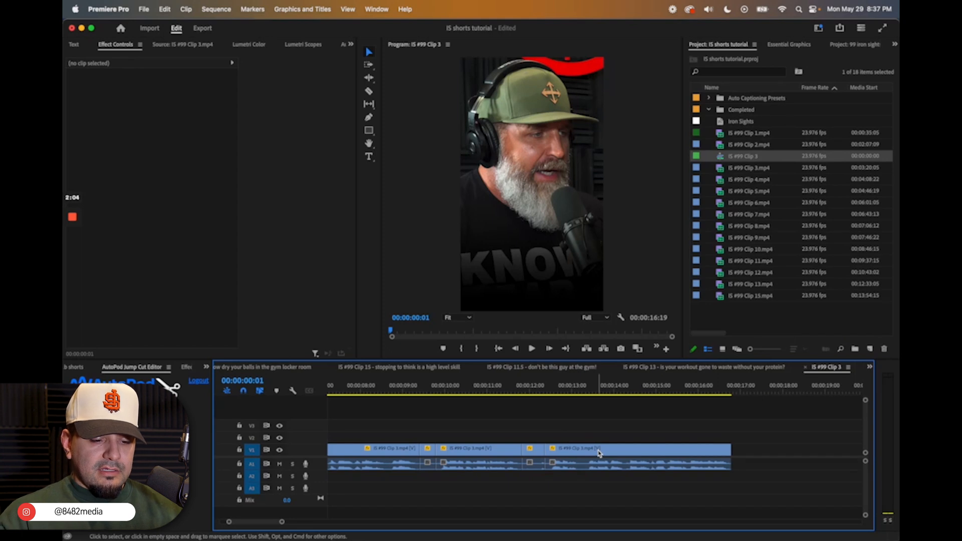
pyautogui.hscroll(-4, 743, 452)
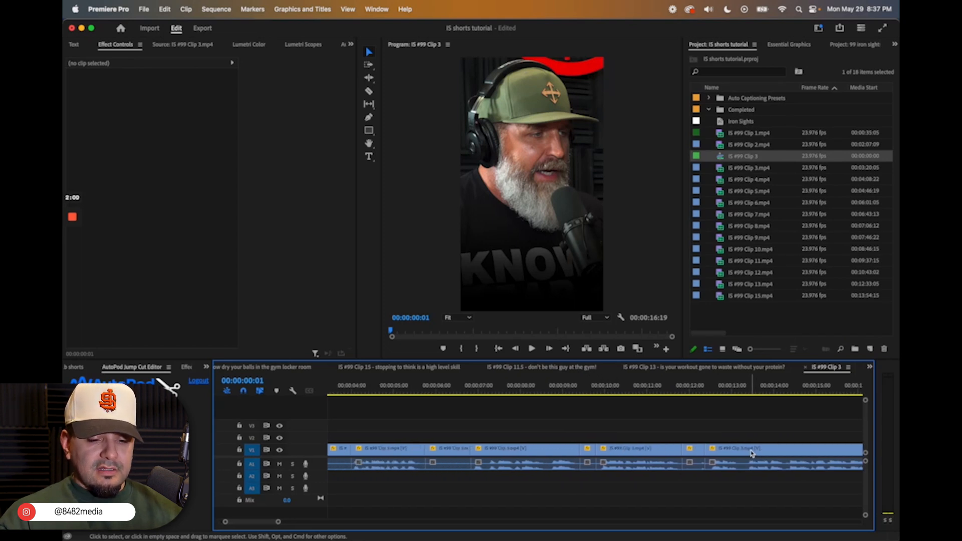
pyautogui.click(756, 453)
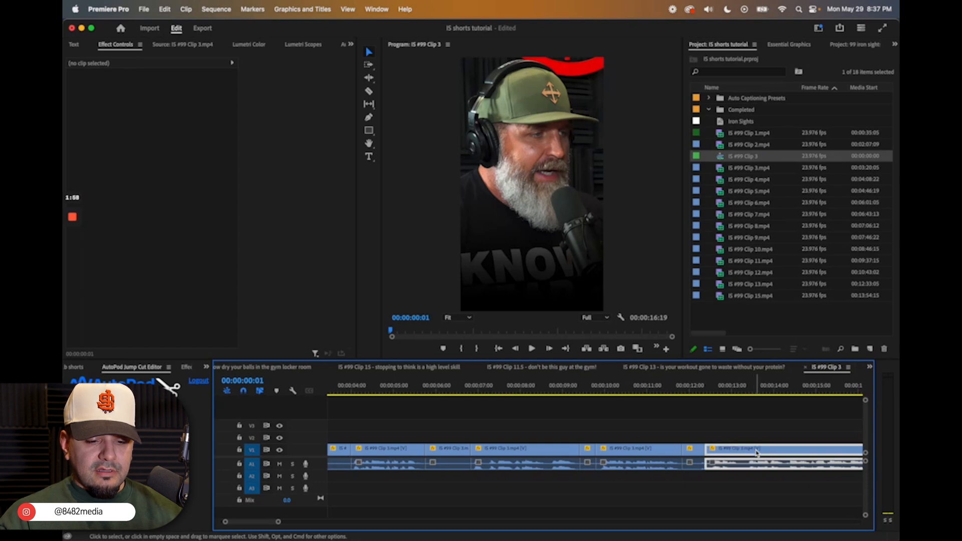
pyautogui.moveTo(756, 453); pyautogui.dragTo(735, 453)
pyautogui.keyDown('shift'); pyautogui.click(649, 469); pyautogui.keyUp('shift')
pyautogui.moveTo(657, 456); pyautogui.dragTo(543, 476)
pyautogui.moveTo(754, 404); pyautogui.dragTo(482, 455)
pyautogui.scroll(-2, 483, 454)
pyautogui.hscroll(-4, 482, 454)
pyautogui.scroll(-1, 484, 452)
pyautogui.scroll(2, 490, 449)
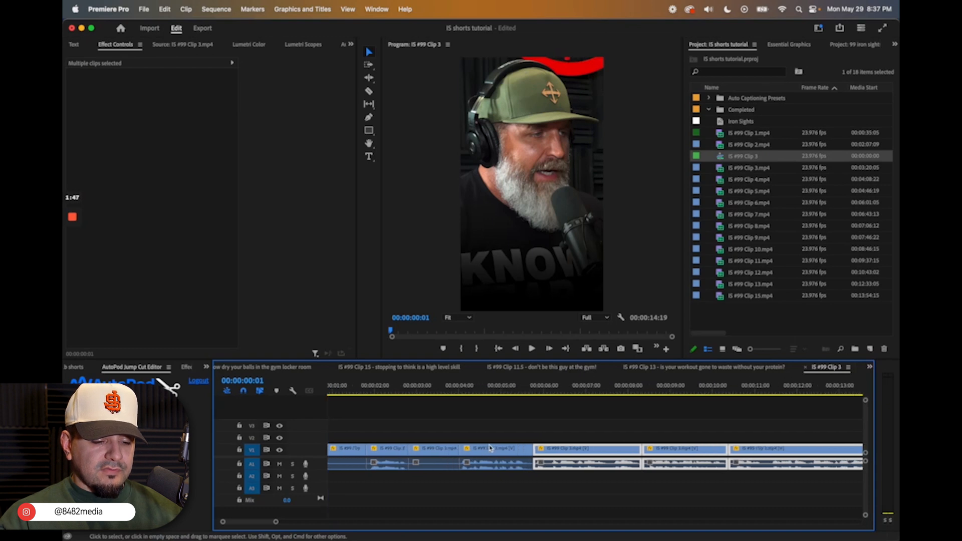
pyautogui.scroll(-1, 690, 436)
pyautogui.moveTo(838, 411)
pyautogui.mouseDown()
pyautogui.moveTo(639, 439)
pyautogui.moveTo(456, 482)
pyautogui.moveTo(544, 421)
pyautogui.mouseUp()
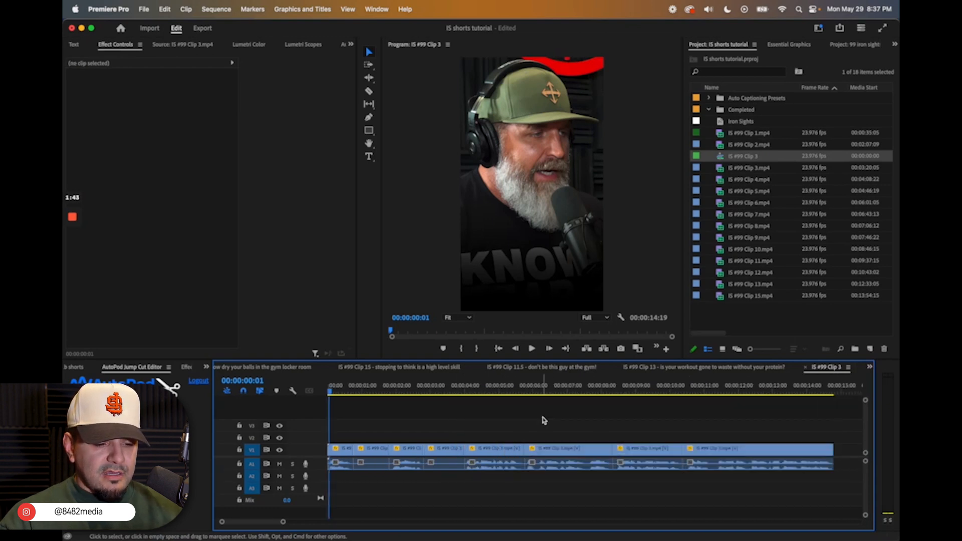
# - Use Track Select Forward to slide the remaining segments earlier over the two silent pieces near the sequence's start
pyautogui.press('a')
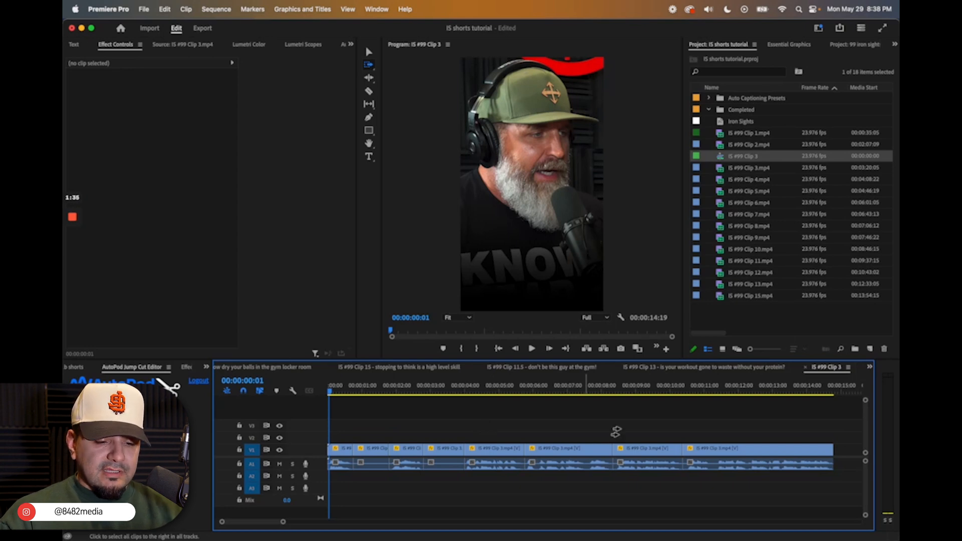
pyautogui.click(651, 432)
pyautogui.click(552, 430)
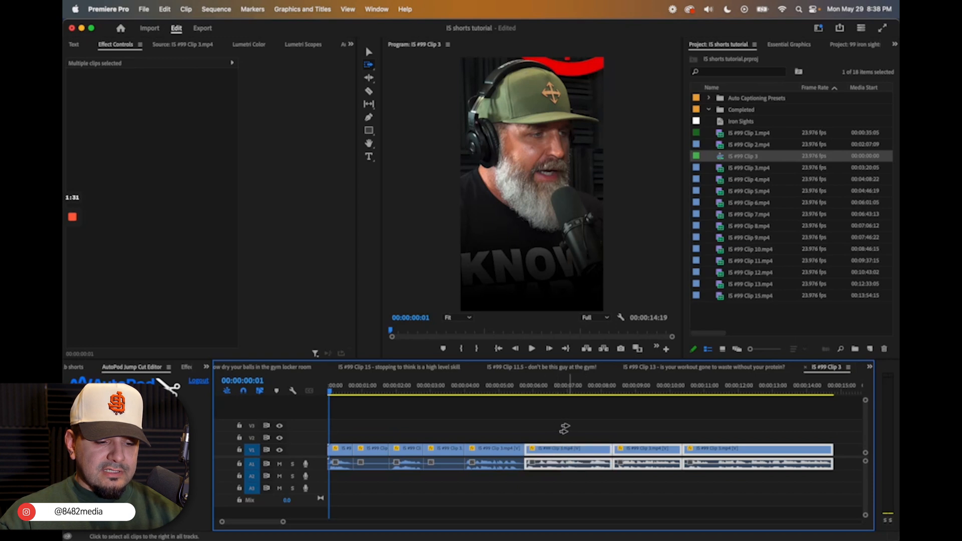
pyautogui.click(491, 437)
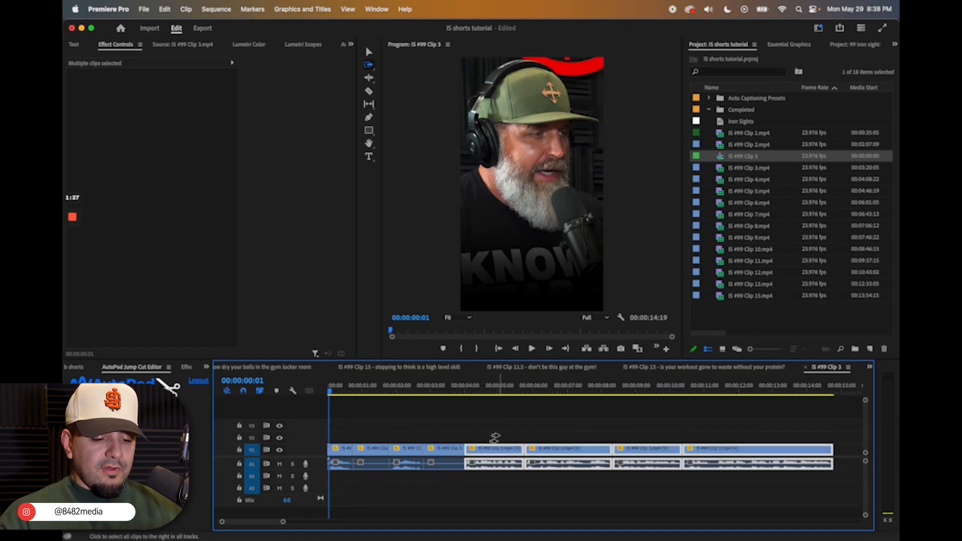
pyautogui.moveTo(495, 437); pyautogui.dragTo(382, 438)
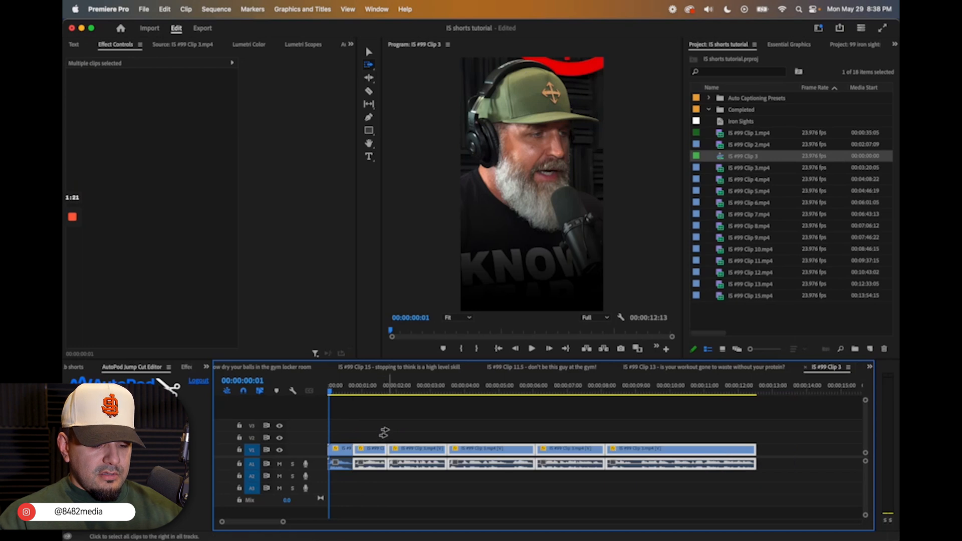
# - Play the tightened sequence from its start to its end to check the cuts
pyautogui.press('v')
pyautogui.click(333, 403)
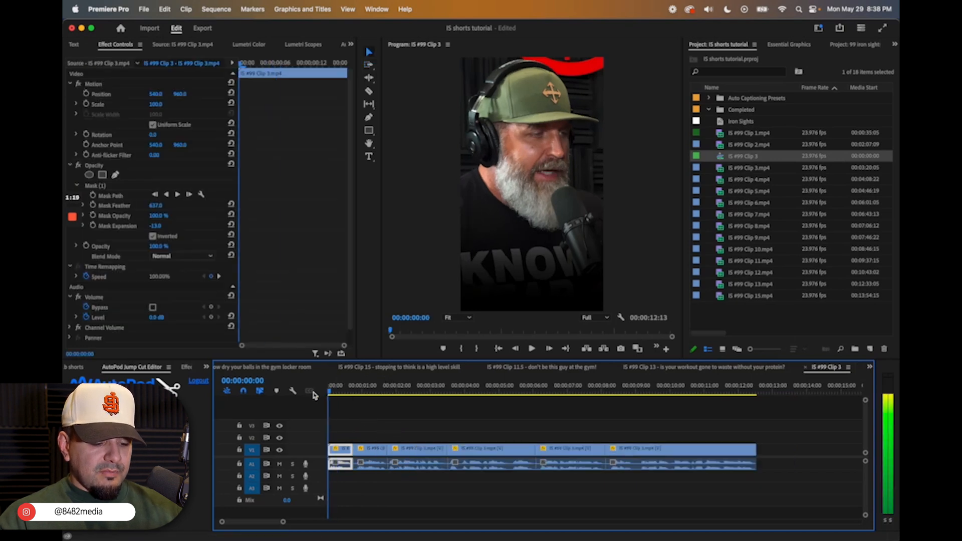
pyautogui.press('space')
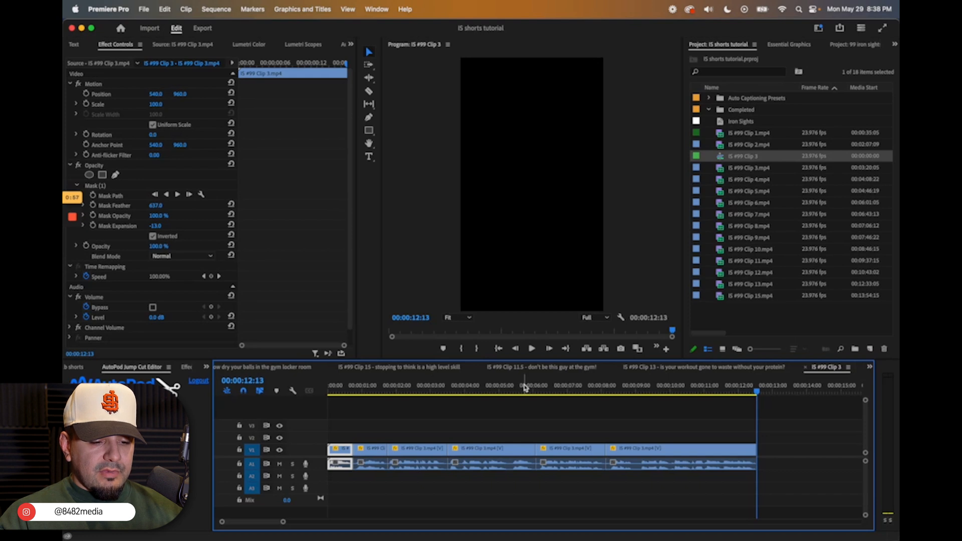
# - Examine the cut between the two speakers at 00:00:06:02 frame by frame against the audio waveform
pyautogui.click(525, 387)
pyautogui.scroll(2, 548, 432)
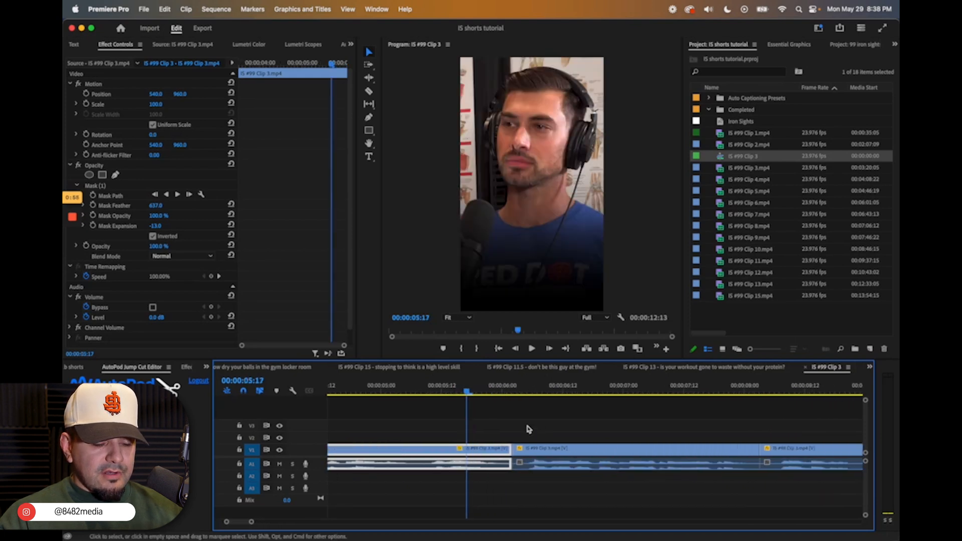
pyautogui.scroll(2, 483, 403)
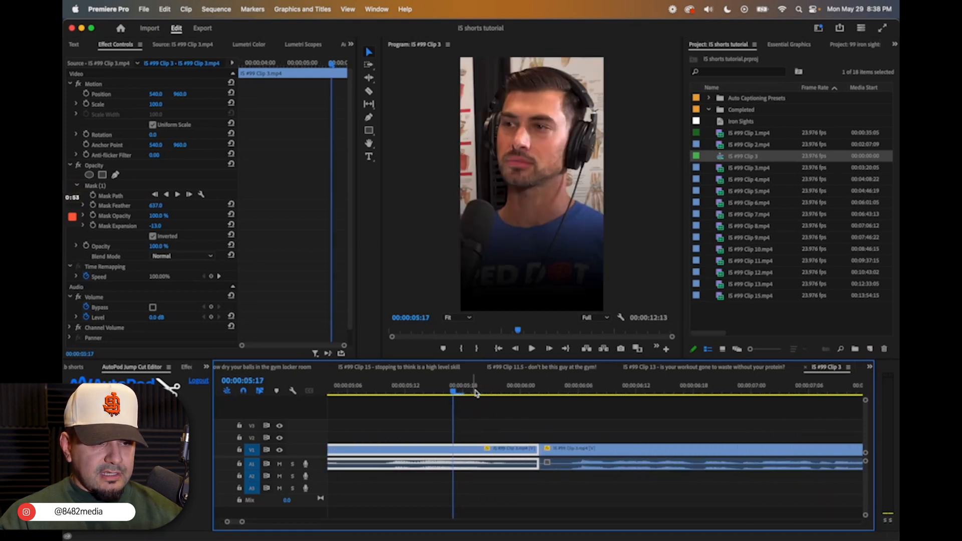
pyautogui.moveTo(459, 391); pyautogui.dragTo(529, 391)
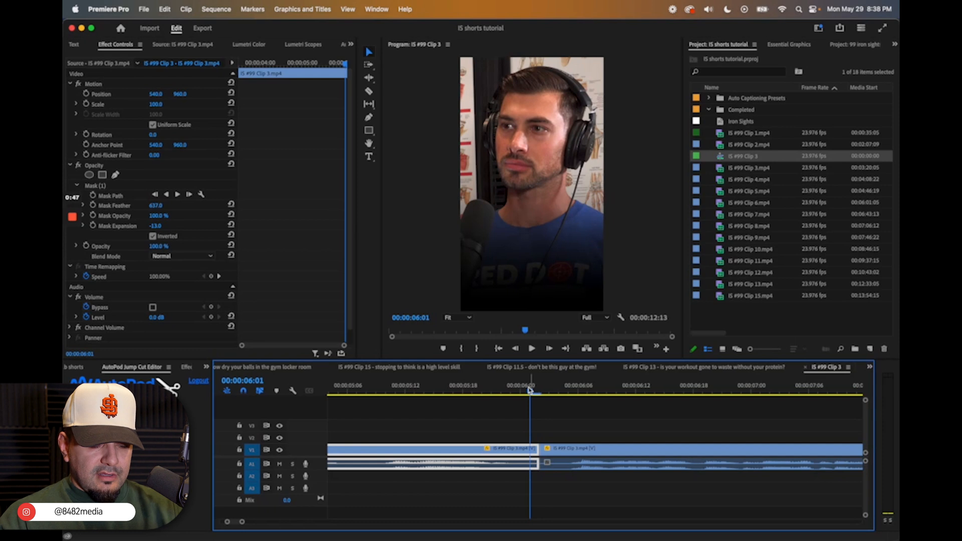
pyautogui.press('Right')
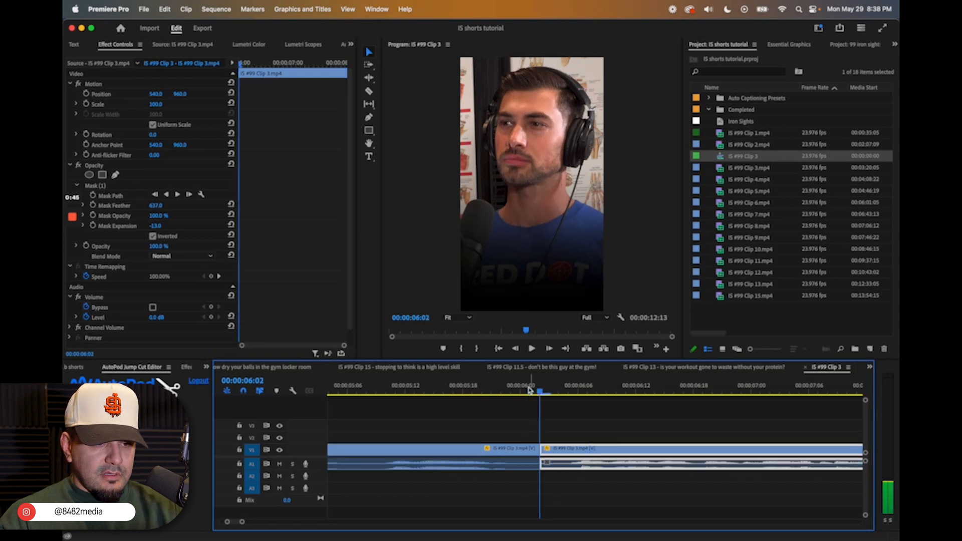
pyautogui.press('Left')
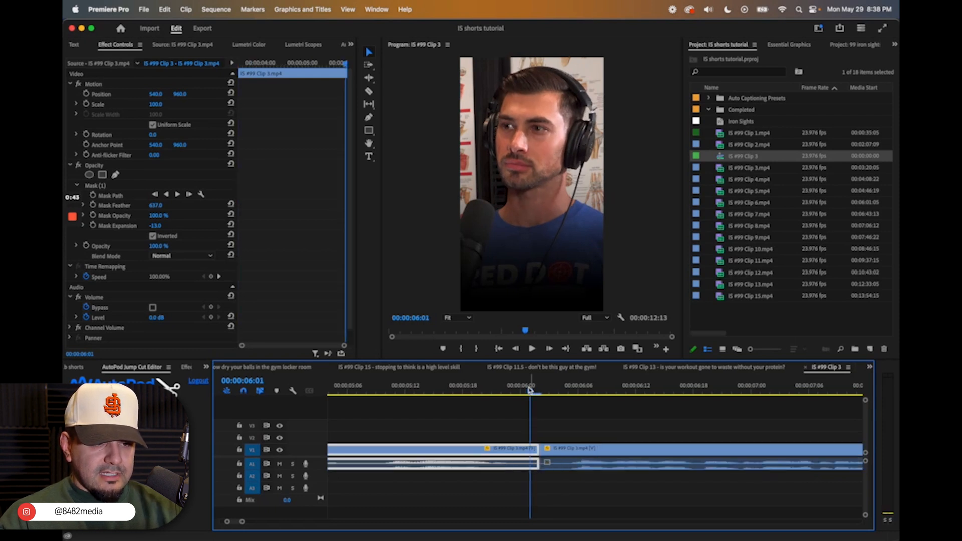
pyautogui.press('Right')
pyautogui.press('Left')
pyautogui.press('Right')
pyautogui.press('Left')
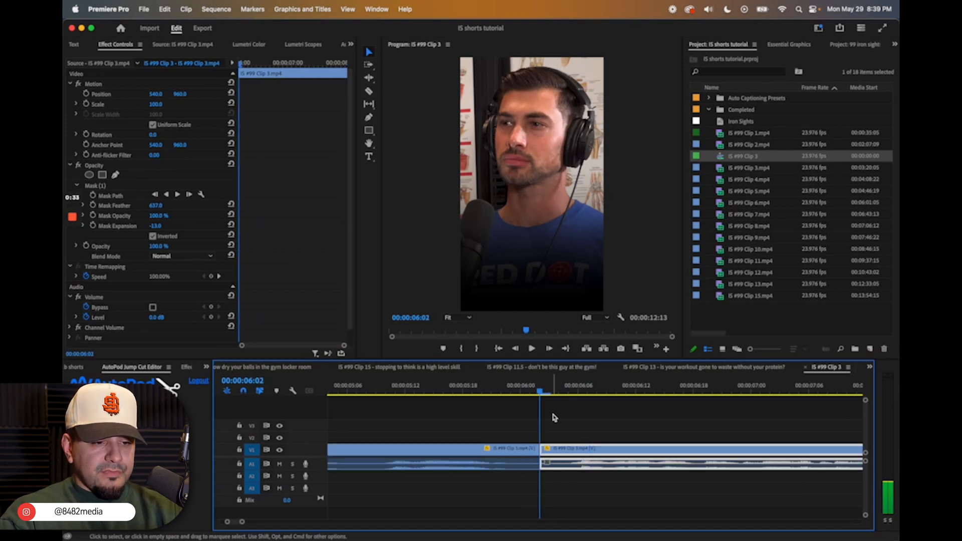
# - Roll only the video cut at 00:00:06:02 one frame later, keeping the audio cut in place
pyautogui.click(555, 424)
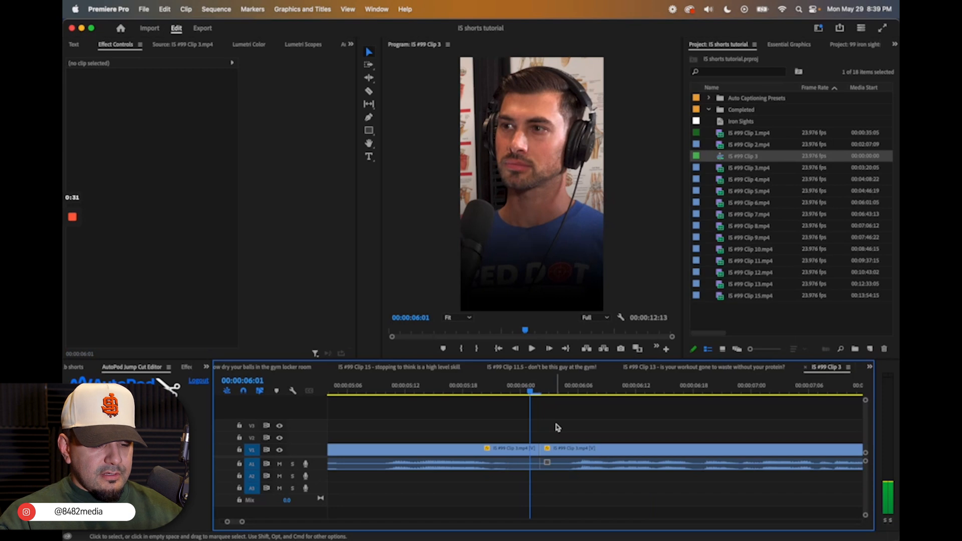
pyautogui.click(534, 450)
pyautogui.click(555, 425)
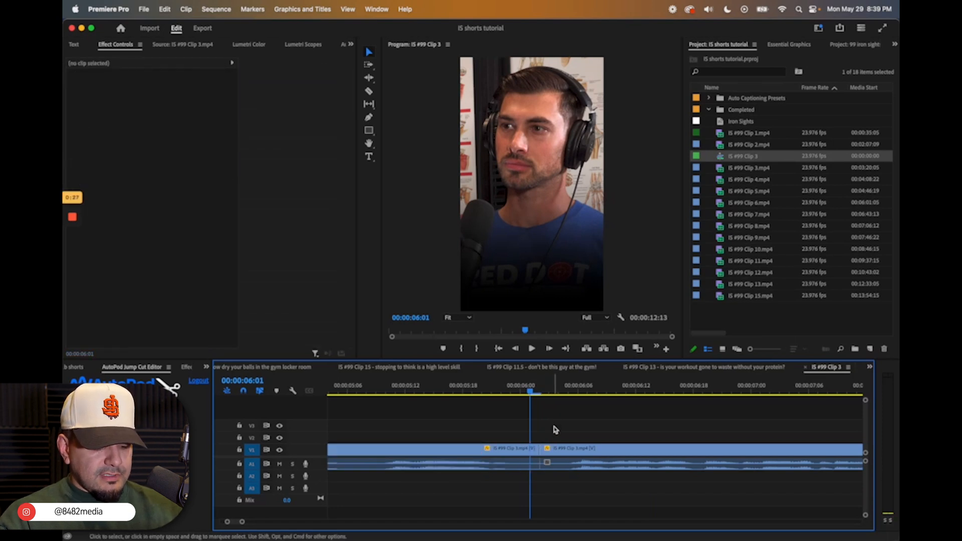
pyautogui.click(536, 447)
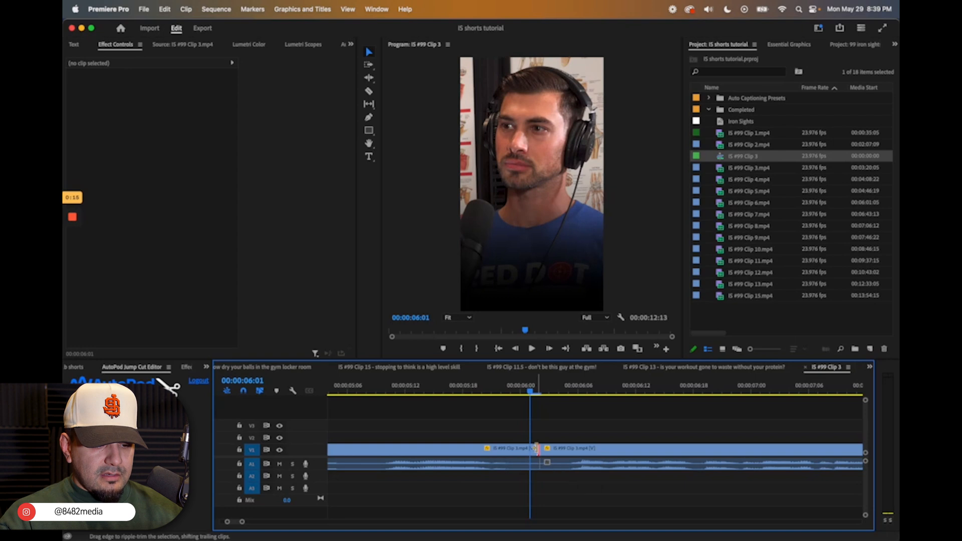
pyautogui.moveTo(538, 449); pyautogui.dragTo(548, 449)
# - Step frame by frame across the rolled video cut to check where the picture switches speakers
pyautogui.press('Left')
pyautogui.press('Left')
pyautogui.press('Left')
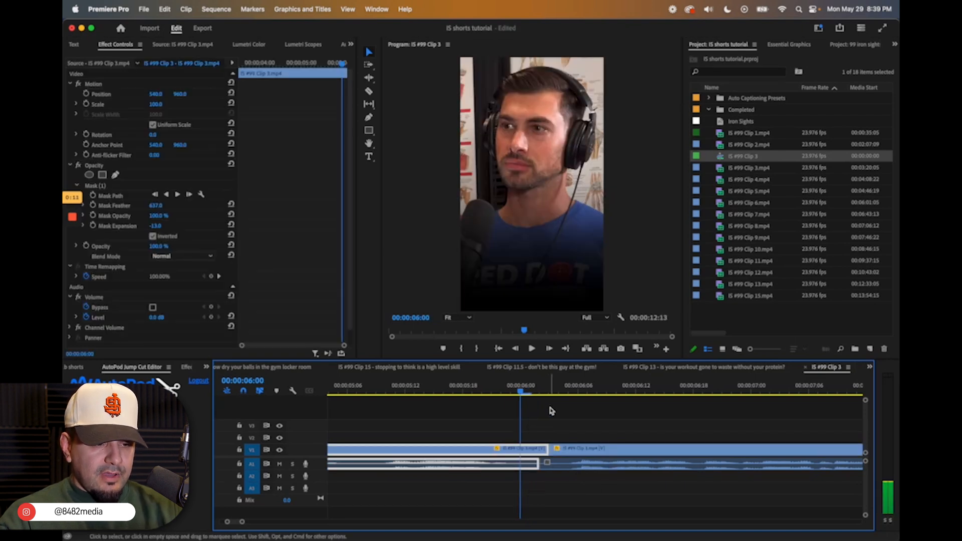
pyautogui.press('Right')
pyautogui.press('Right')
pyautogui.press('Right')
pyautogui.press('Right')
pyautogui.press('Right')
pyautogui.press('Right')
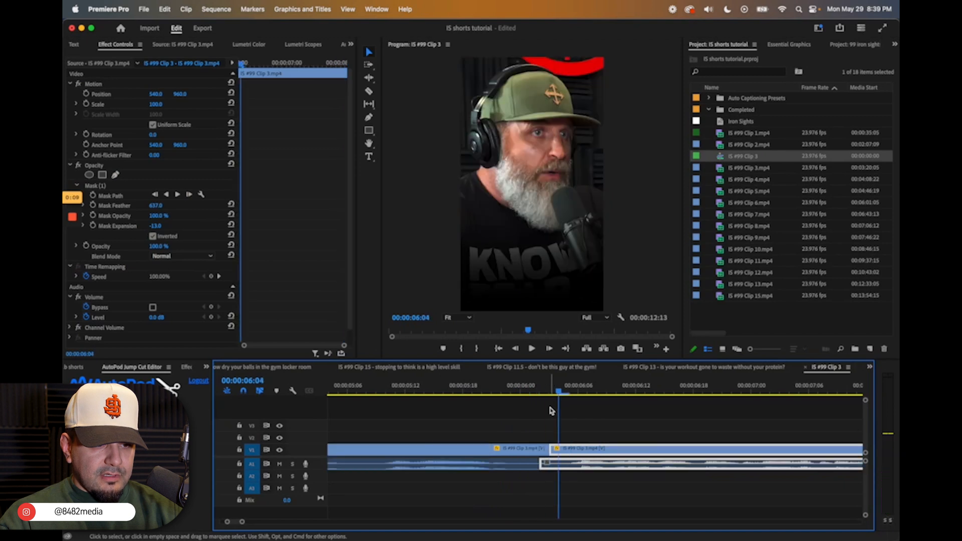
pyautogui.press('Left')
pyautogui.press('Right')
pyautogui.press('Left')
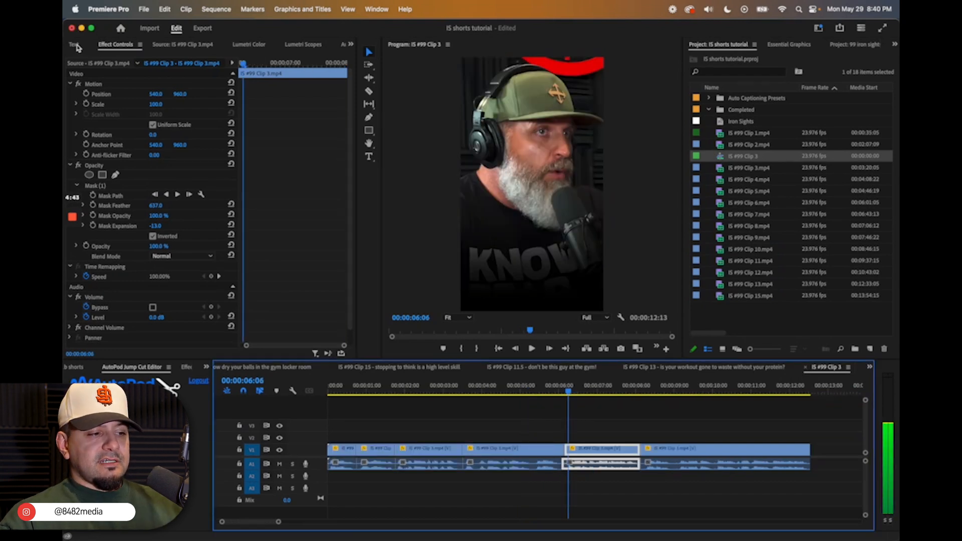
pyautogui.click(74, 45)
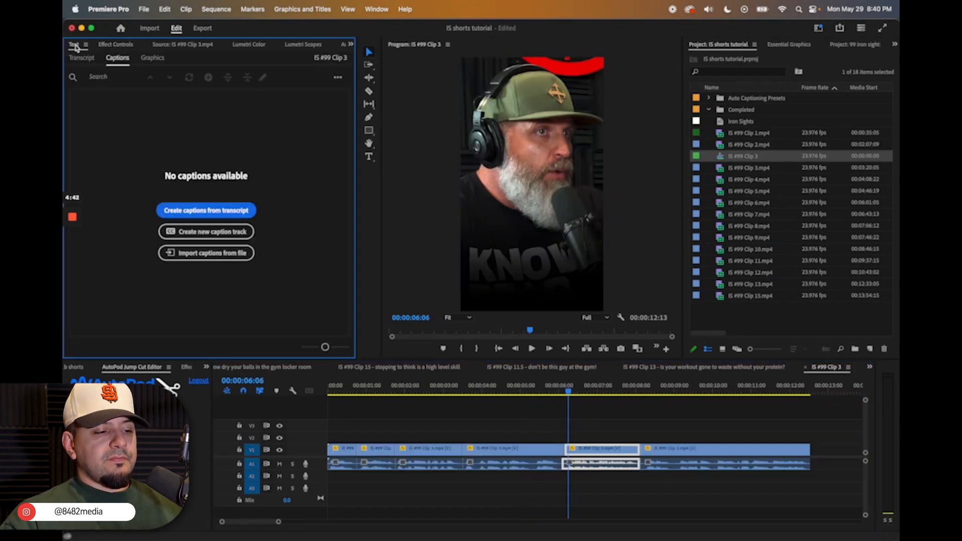
pyautogui.click(237, 214)
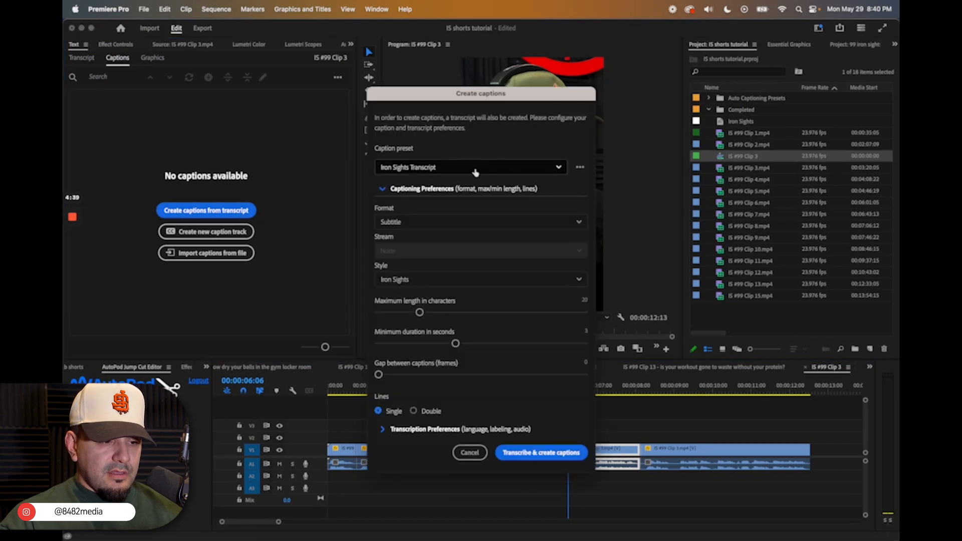
pyautogui.click(439, 170)
pyautogui.click(410, 249)
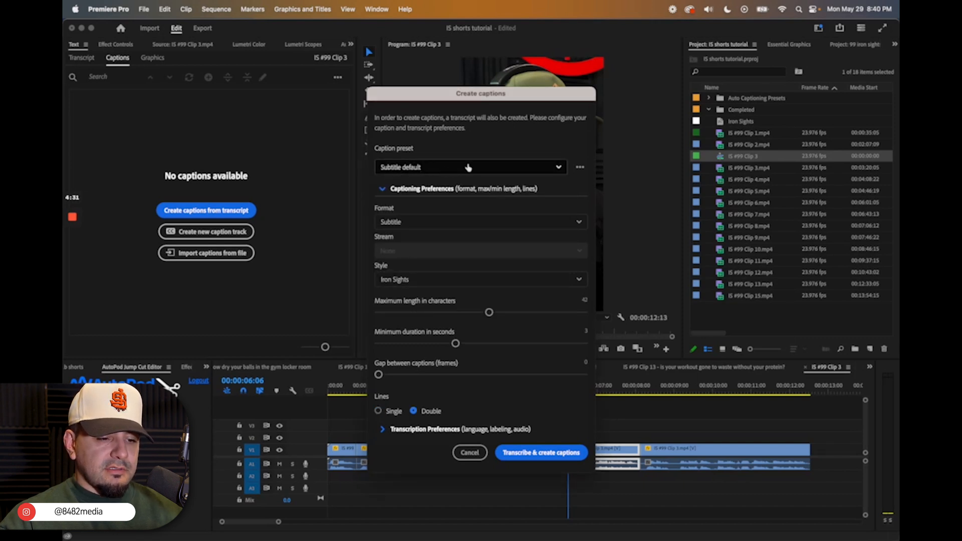
pyautogui.click(580, 167)
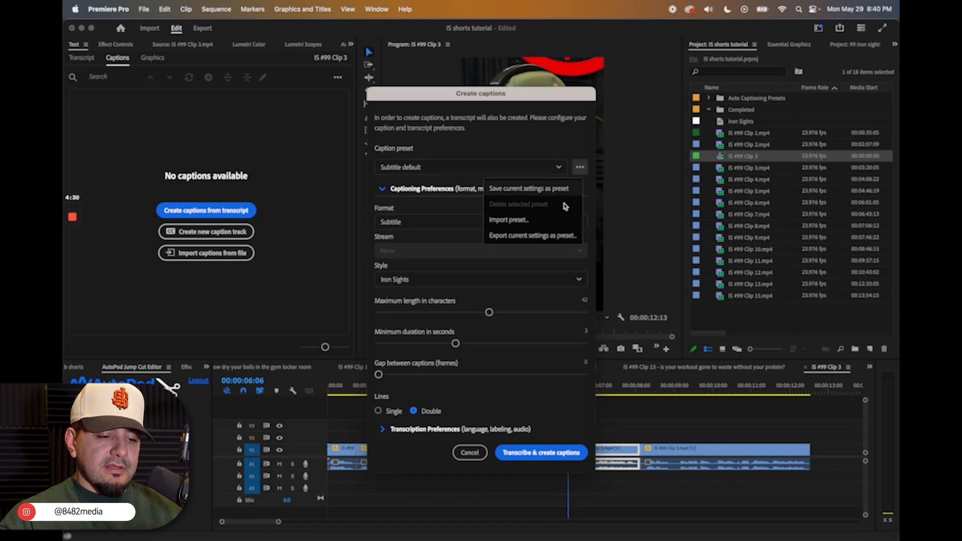
pyautogui.click(543, 223)
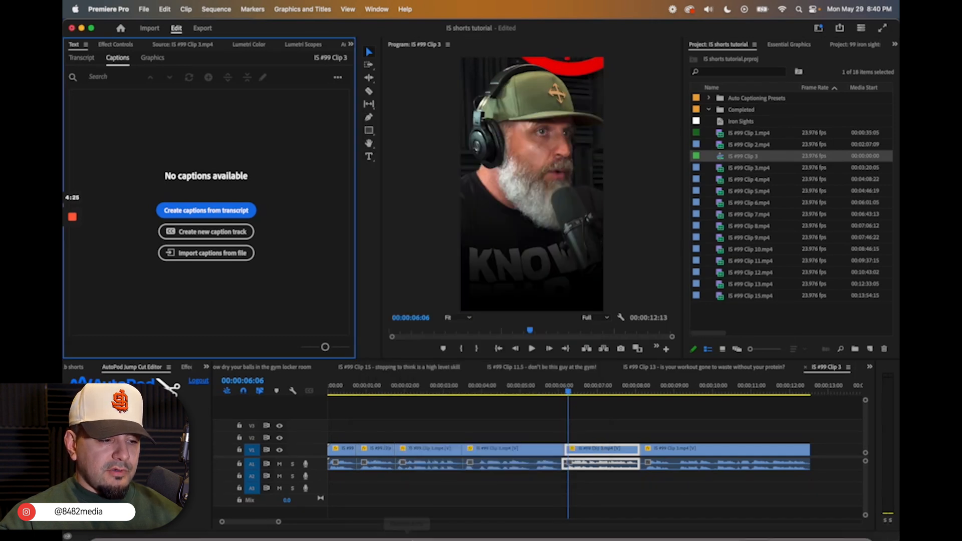
# - Transcribe the sequence and create captions with the Iron Sights Transcript preset, set to double lines
pyautogui.click(253, 213)
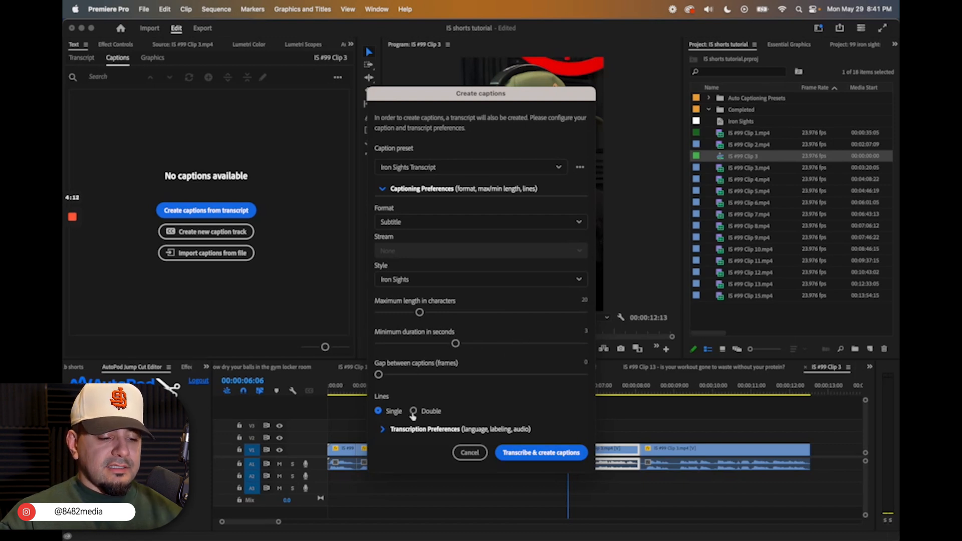
pyautogui.click(414, 412)
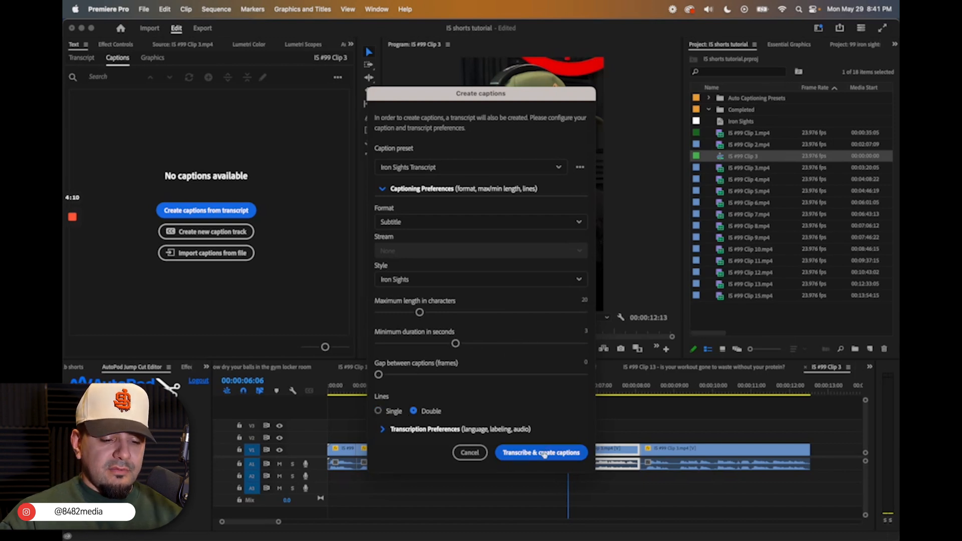
pyautogui.click(543, 453)
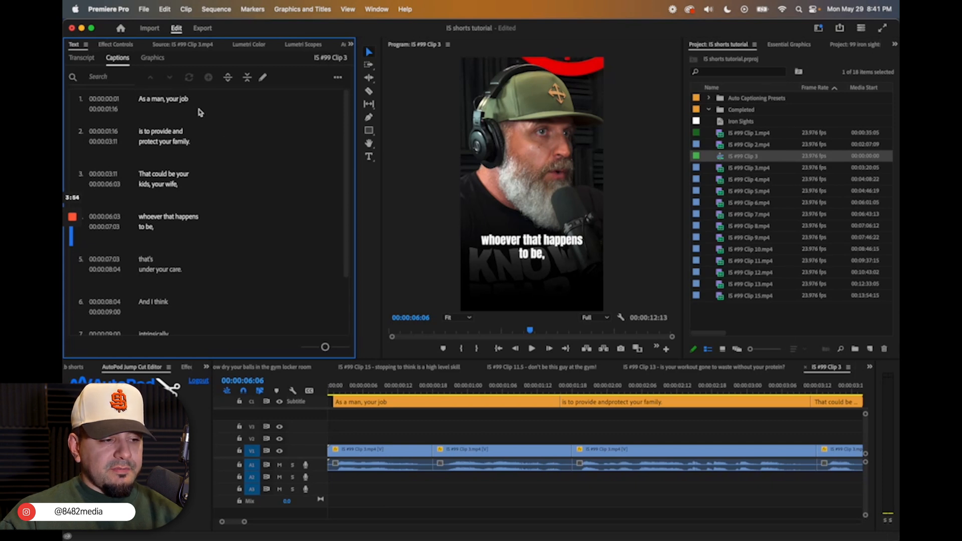
# - Remove the punctuation from the first two captions so they read "As a man your job" and "is to provide and protect your family"
pyautogui.doubleClick(191, 104)
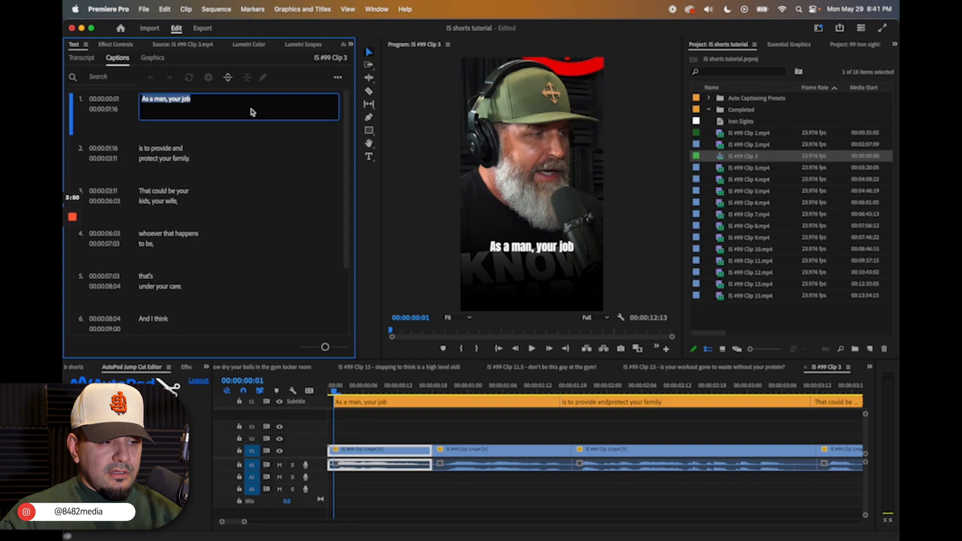
pyautogui.click(169, 99)
pyautogui.press('BackSpace')
pyautogui.press('BackSpace')
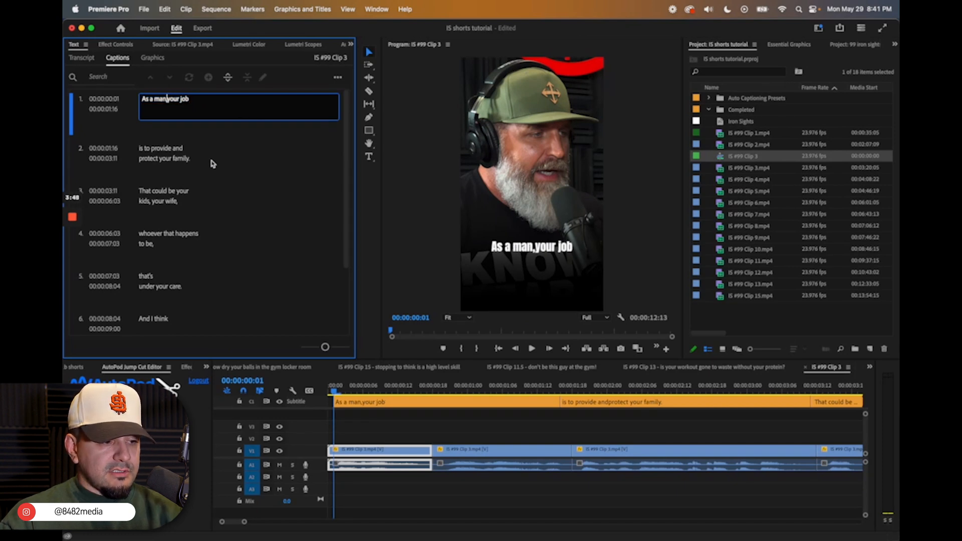
pyautogui.doubleClick(210, 157)
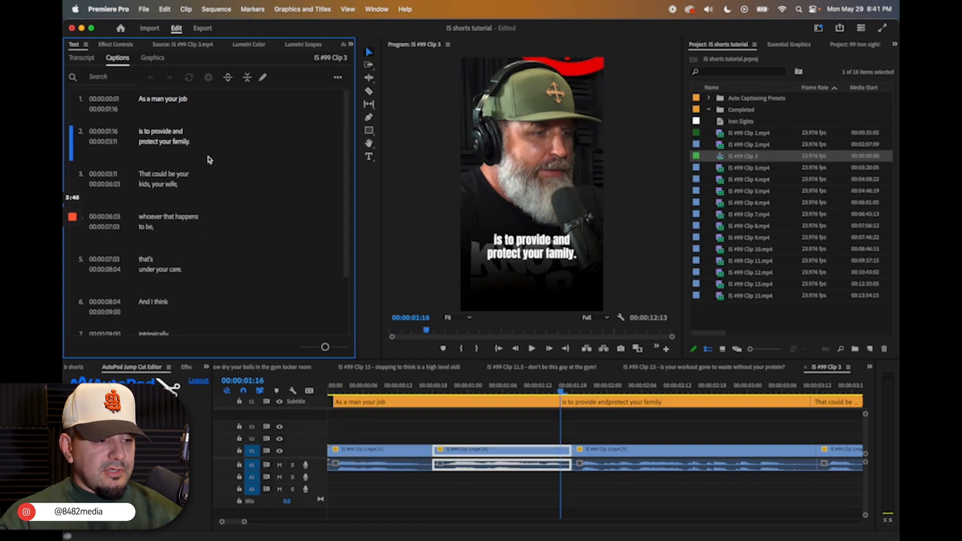
pyautogui.click(208, 141)
pyautogui.press('BackSpace')
# - Remove the commas from captions three and four so they read "That could be your kids your wife" and "whoever that happens to be"
pyautogui.doubleClick(215, 186)
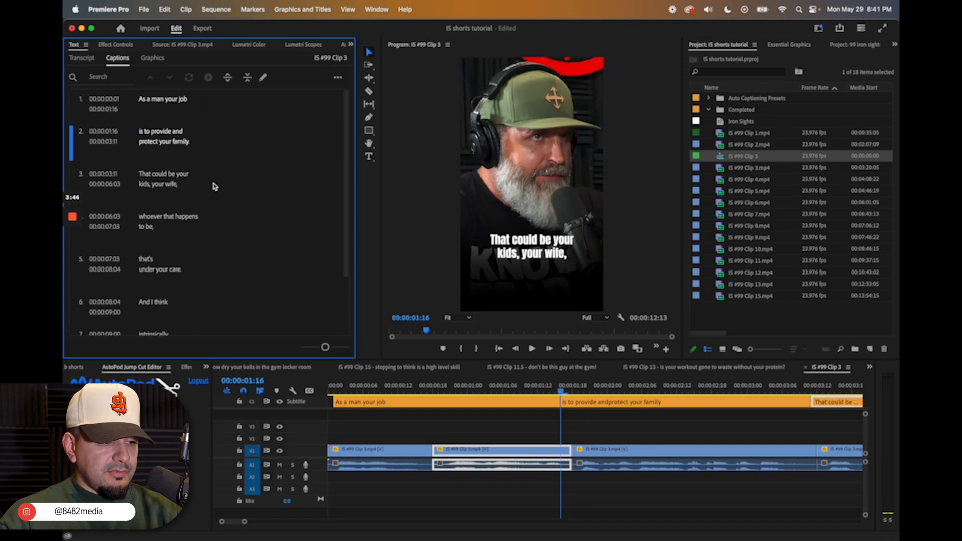
pyautogui.click(211, 182)
pyautogui.press('BackSpace')
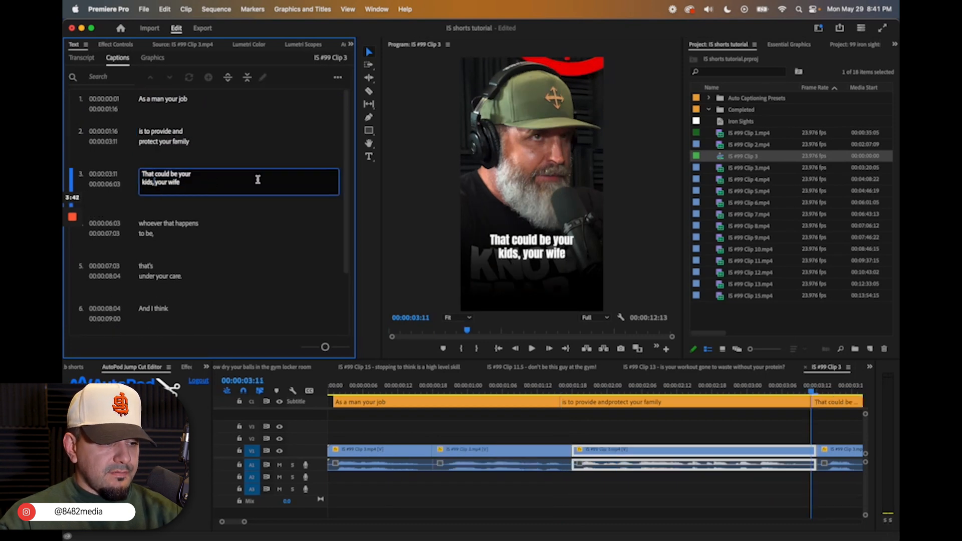
pyautogui.press('BackSpace')
pyautogui.click(212, 234)
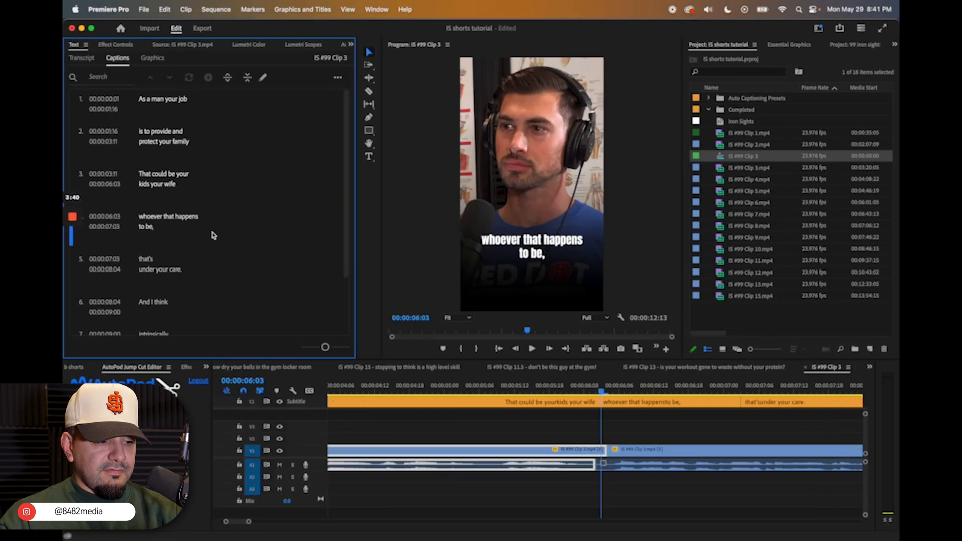
pyautogui.doubleClick(191, 230)
pyautogui.click(191, 229)
pyautogui.press('BackSpace')
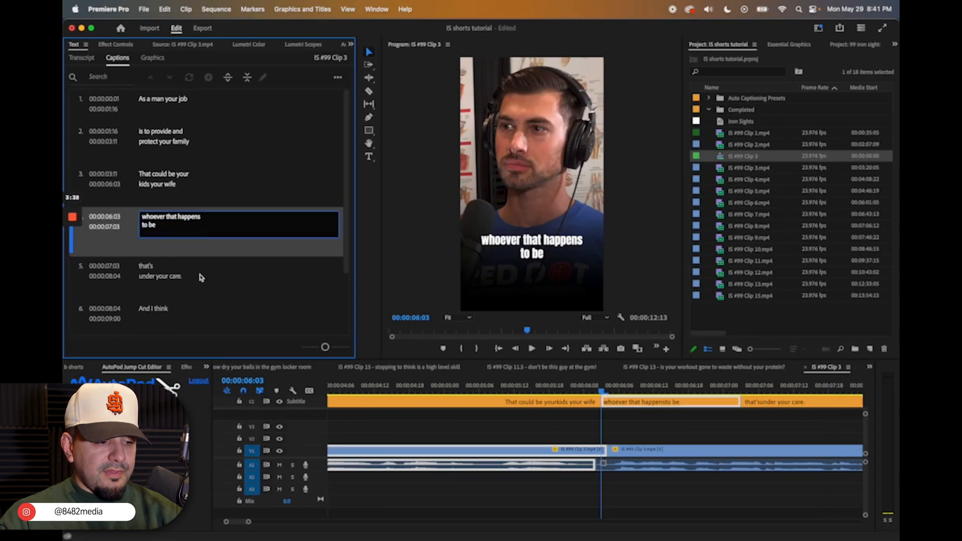
# - Remove the period after "under your care", the comma after "intrinsically" and the period after "and a number one" in the remaining captions
pyautogui.doubleClick(200, 269)
pyautogui.press('BackSpace')
pyautogui.scroll(-2, 195, 296)
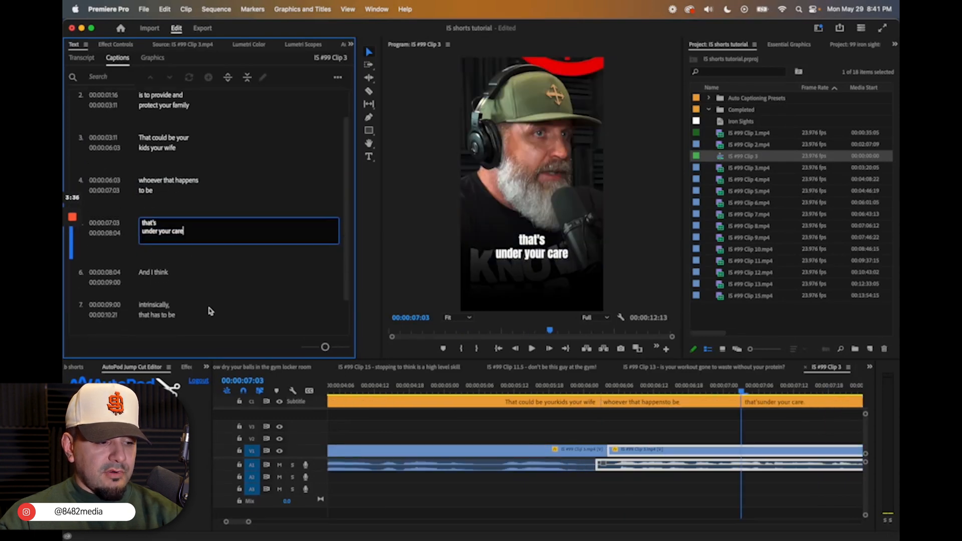
pyautogui.doubleClick(211, 311)
pyautogui.click(209, 303)
pyautogui.press('BackSpace')
pyautogui.scroll(-2, 215, 306)
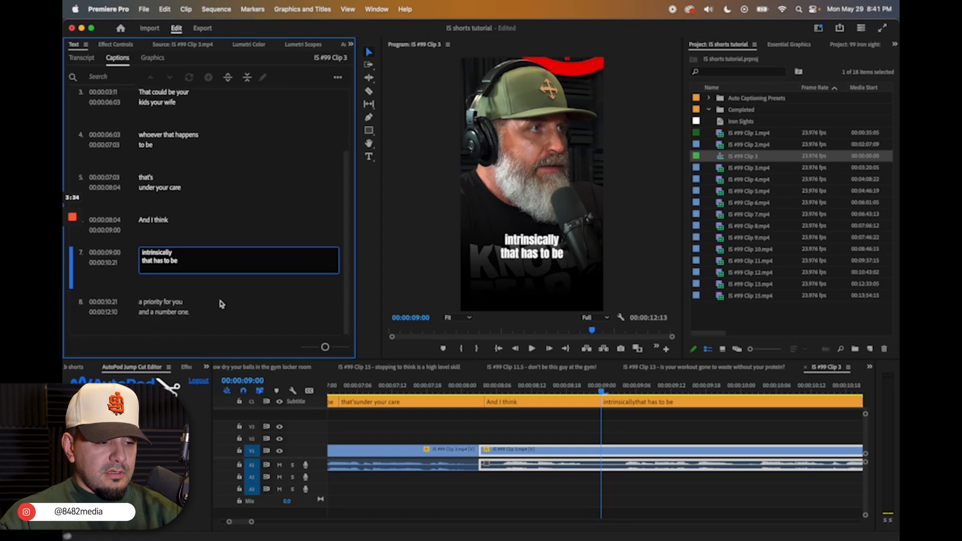
pyautogui.doubleClick(218, 313)
pyautogui.click(212, 311)
pyautogui.press('BackSpace')
# - Extend the start of the first caption, "As a man your job", back to the sequence start at 00:00:00:00
pyautogui.click(370, 416)
pyautogui.scroll(5, 371, 416)
pyautogui.scroll(8, 371, 416)
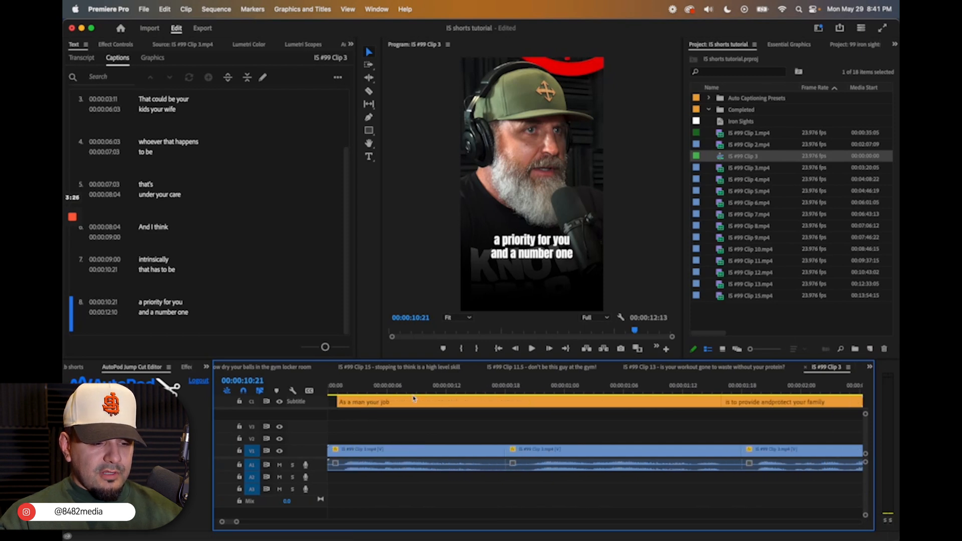
pyautogui.click(403, 396)
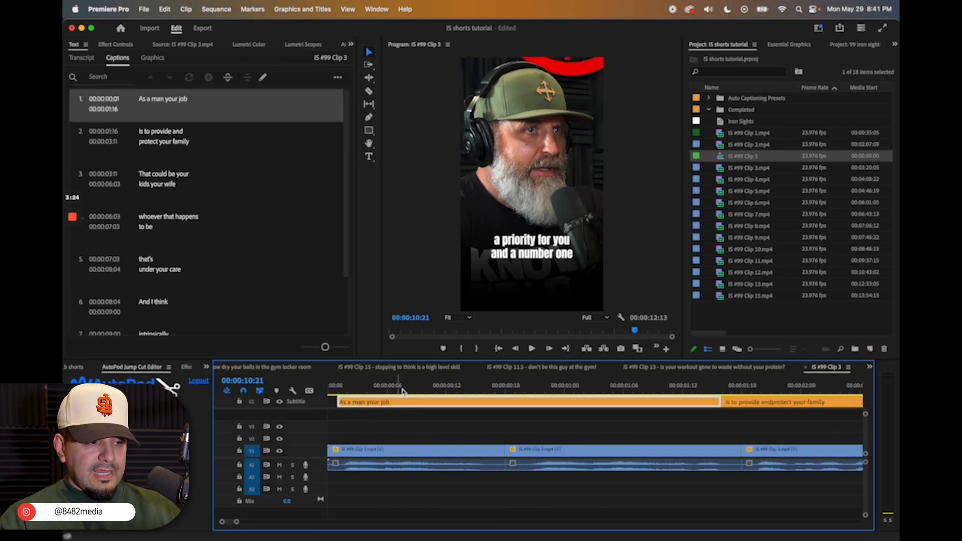
pyautogui.moveTo(341, 402); pyautogui.dragTo(330, 402)
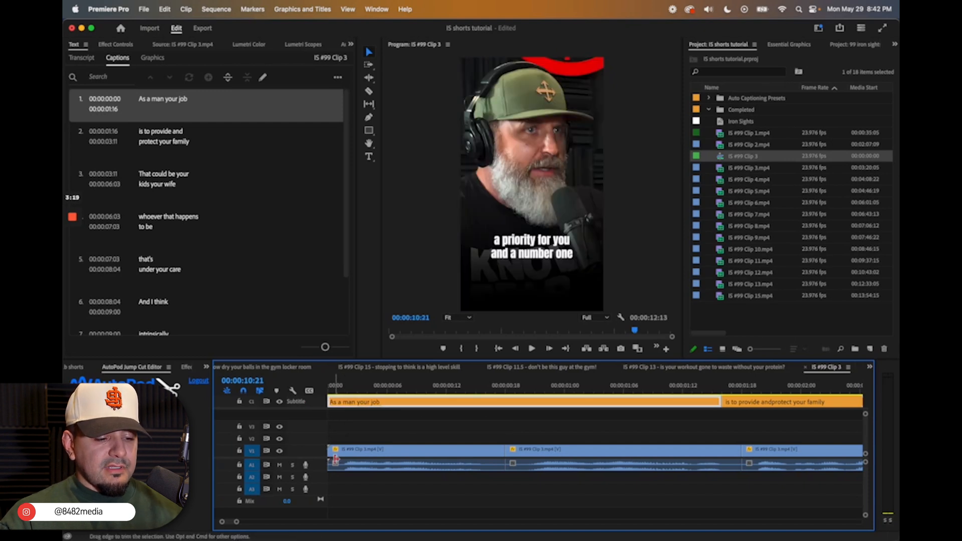
pyautogui.scroll(-4, 382, 444)
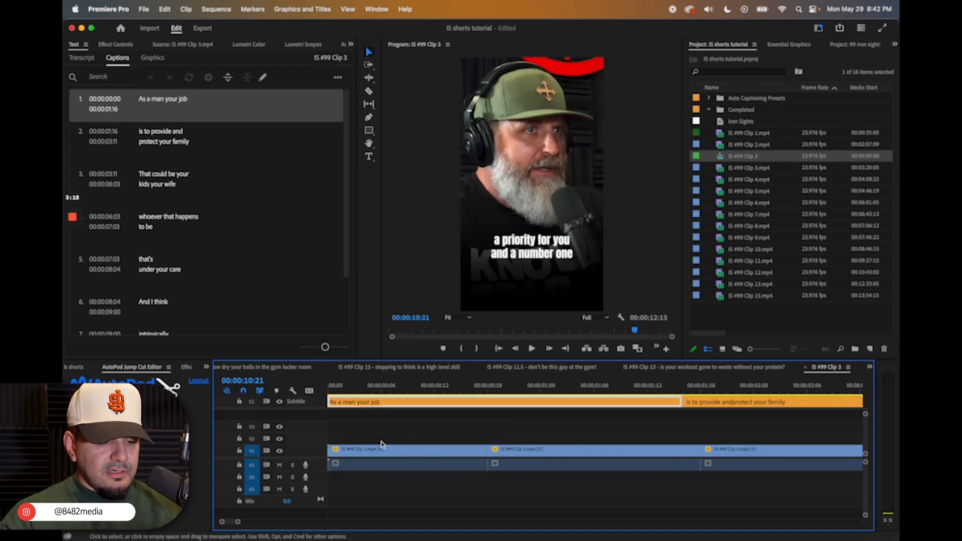
# - Apply the Iron Sights track style to the first caption, "As a man your job"
pyautogui.click(365, 386)
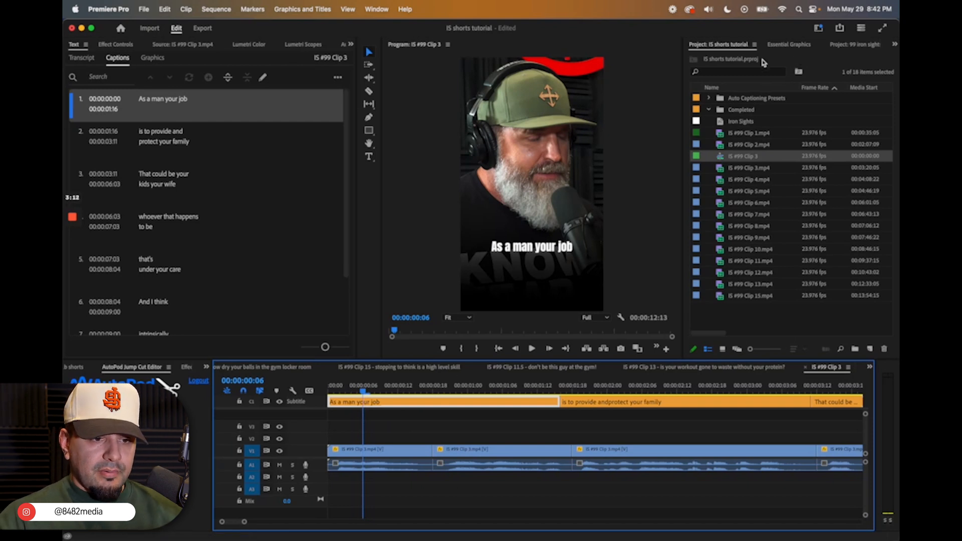
pyautogui.click(788, 45)
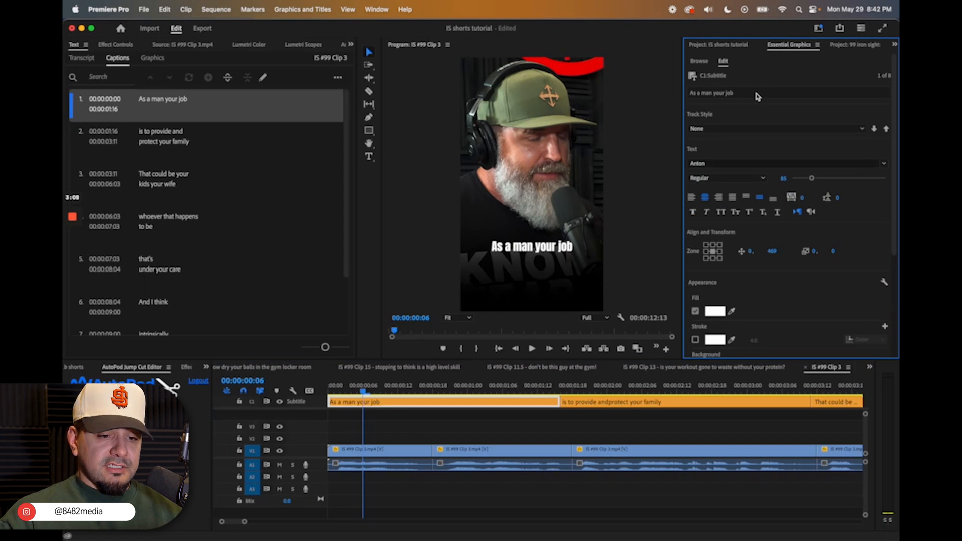
pyautogui.click(764, 134)
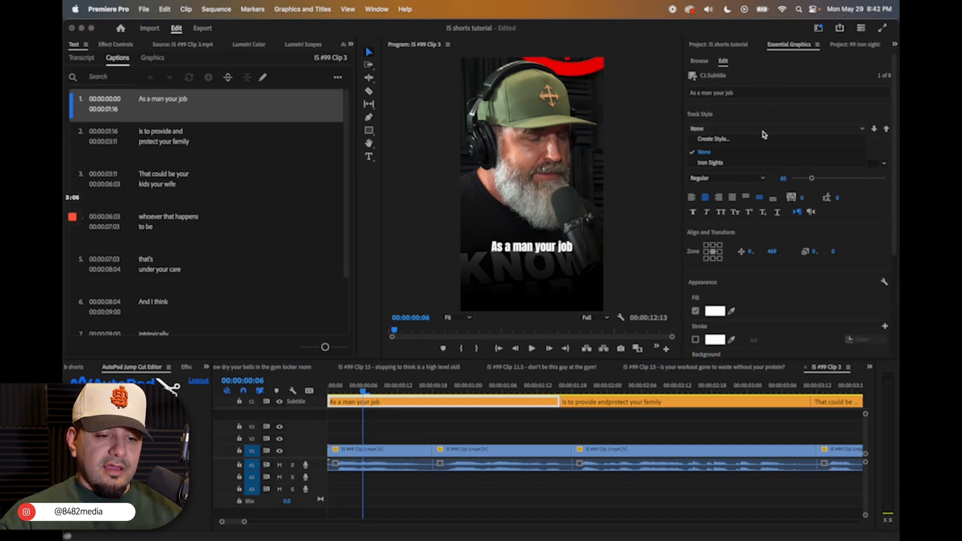
pyautogui.click(731, 165)
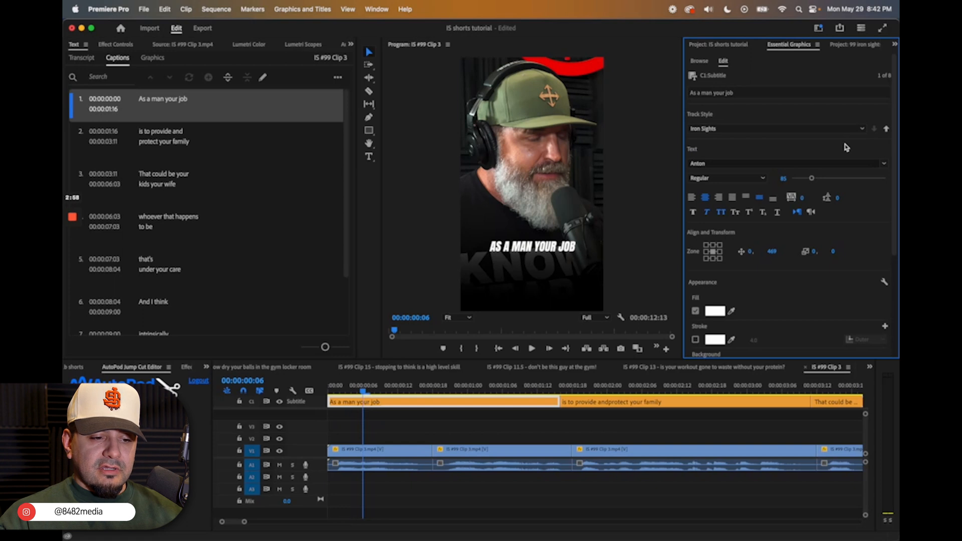
# - Push the Iron Sights style attributes to all captions on the track
pyautogui.press('-')
pyautogui.press('-')
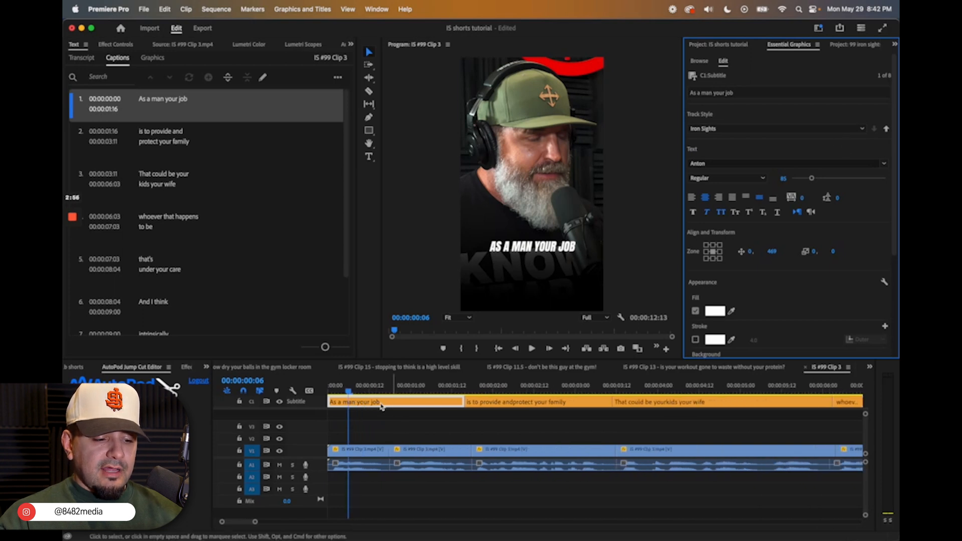
pyautogui.press('-')
pyautogui.click(379, 391)
pyautogui.press('=')
pyautogui.press('=')
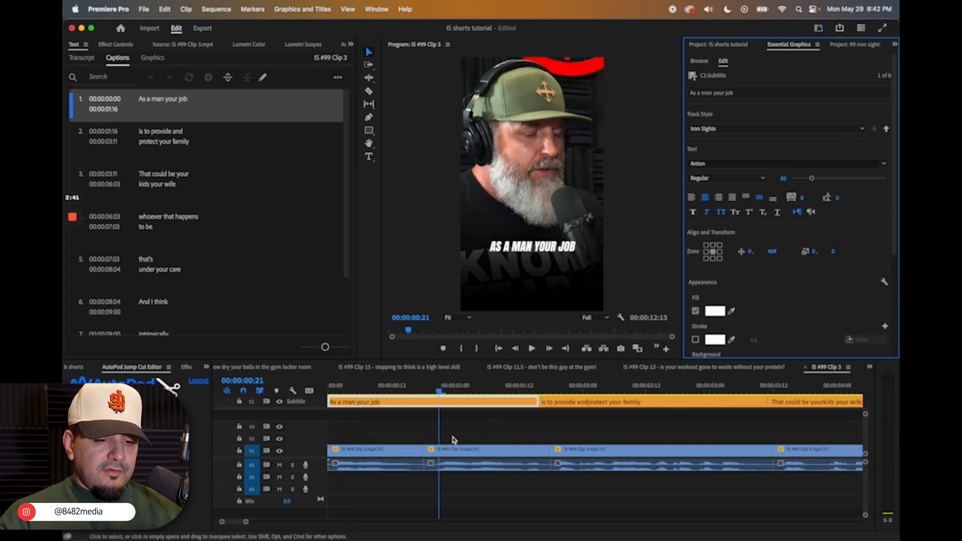
pyautogui.click(887, 130)
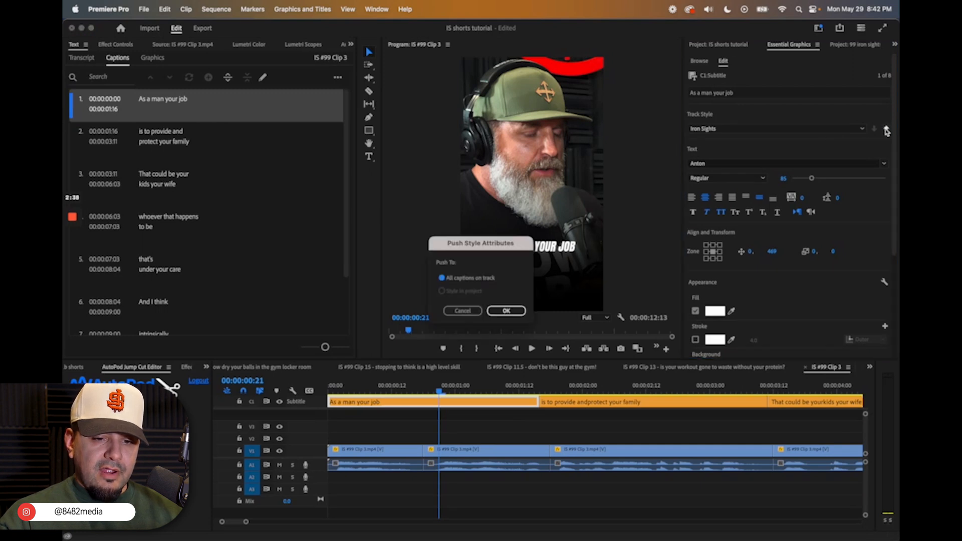
pyautogui.click(506, 311)
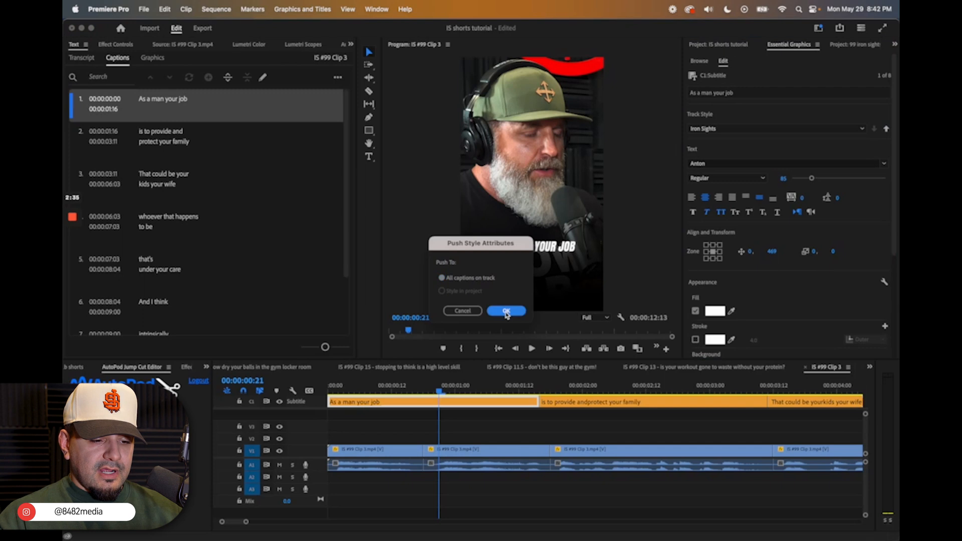
# - Play the sequence from the start and extend the last caption, "a priority for you and a number one", to the sequence end at 00:00:12:13
pyautogui.scroll(-5, 490, 422)
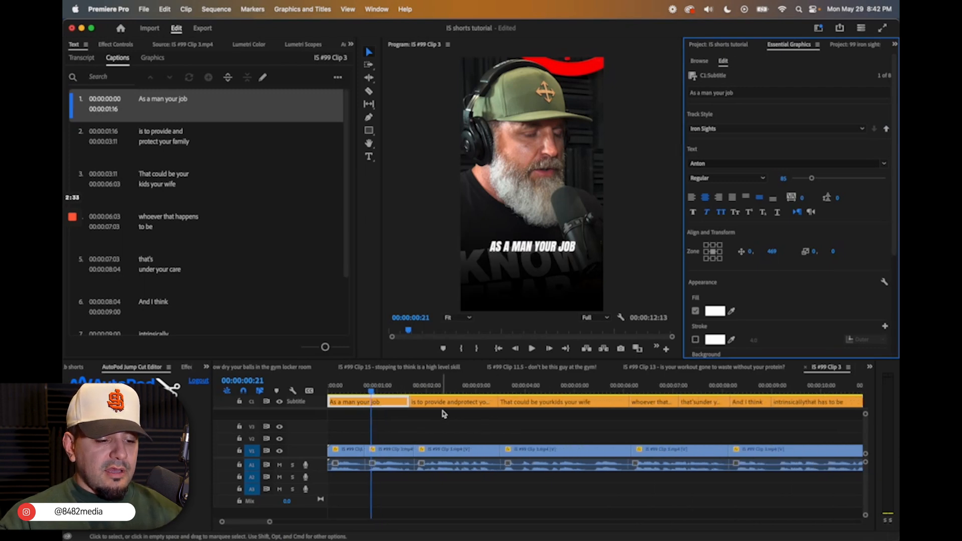
pyautogui.moveTo(378, 389); pyautogui.dragTo(330, 388)
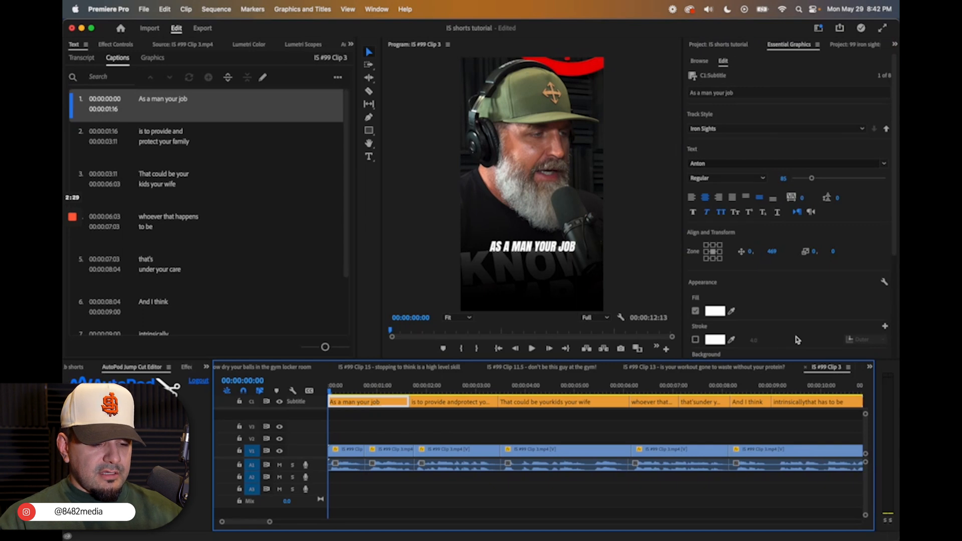
pyautogui.press('space')
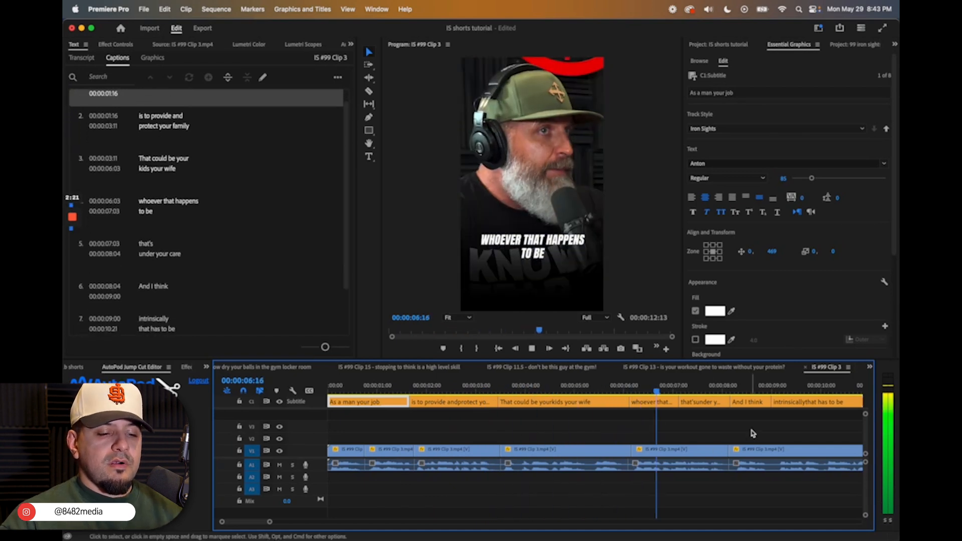
pyautogui.press('-')
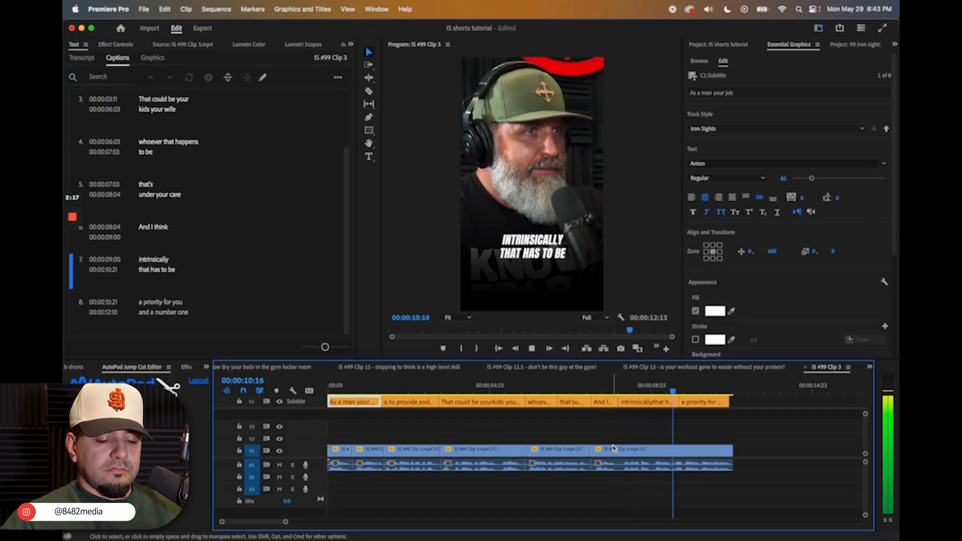
pyautogui.scroll(5, 733, 439)
pyautogui.moveTo(728, 403); pyautogui.dragTo(743, 404)
# - Check the video cut against the transition between the first and second captions, around 00:00:01:16
pyautogui.scroll(-5, 697, 428)
pyautogui.scroll(-2, 700, 430)
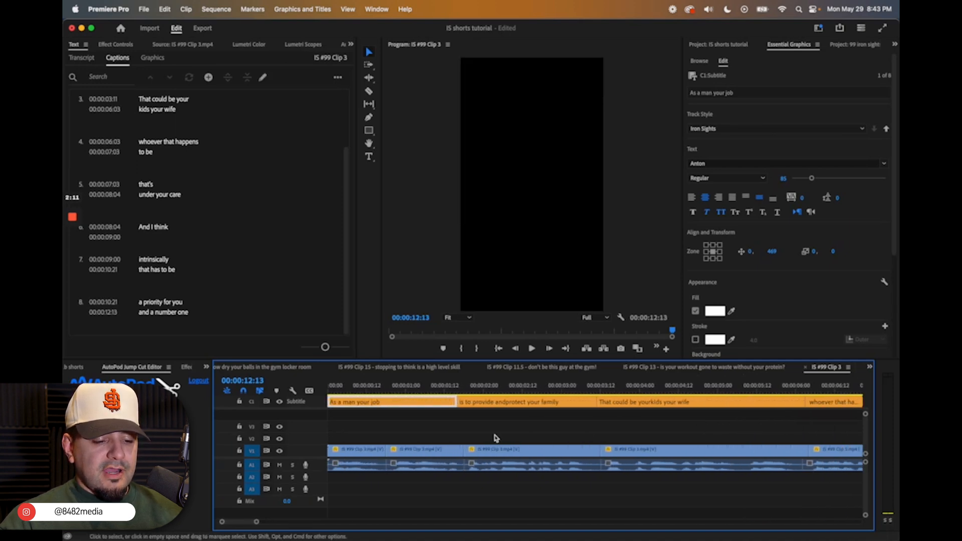
pyautogui.click(424, 387)
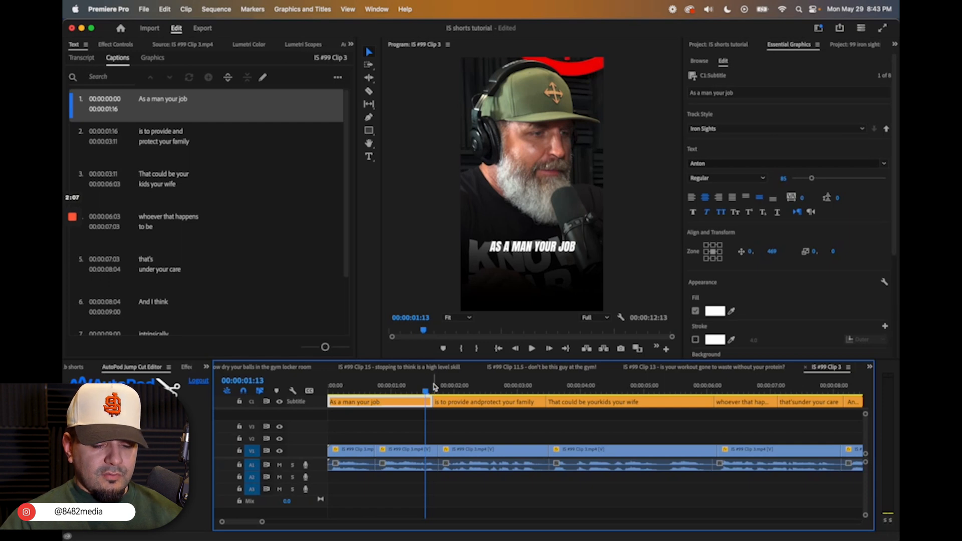
pyautogui.click(435, 387)
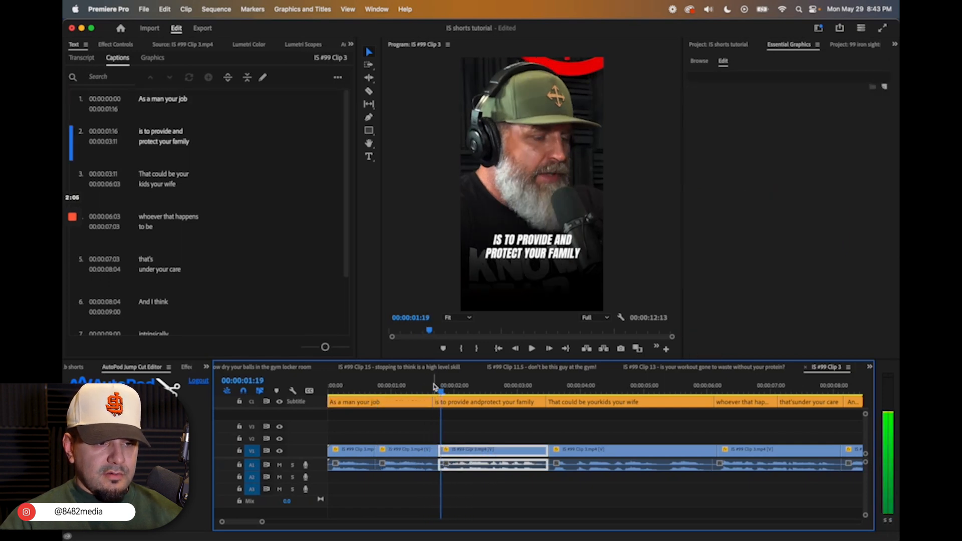
pyautogui.press('Right')
pyautogui.press('Right')
pyautogui.press('Right')
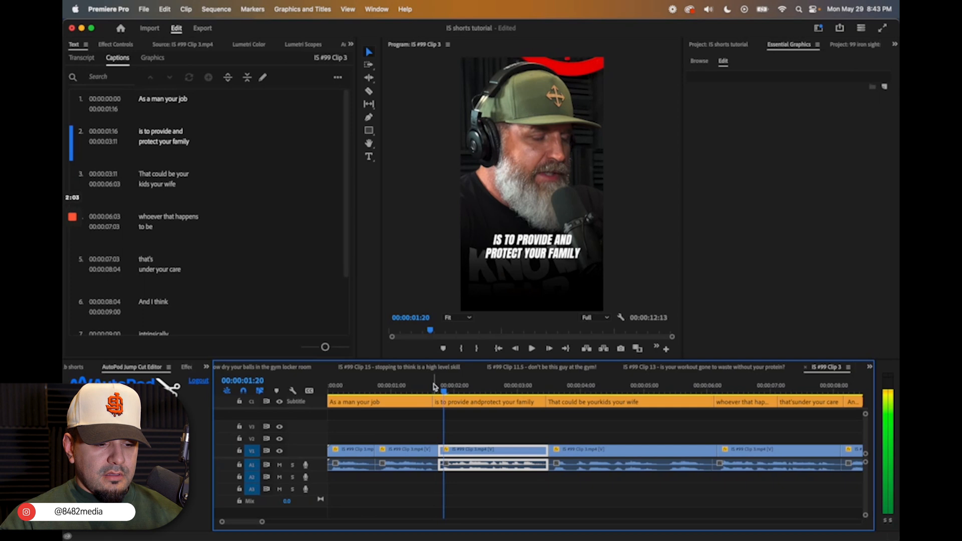
# - Roll the video cut near the start of "That could be your kids your wife" about one frame later and save the project
pyautogui.moveTo(446, 387); pyautogui.dragTo(537, 390)
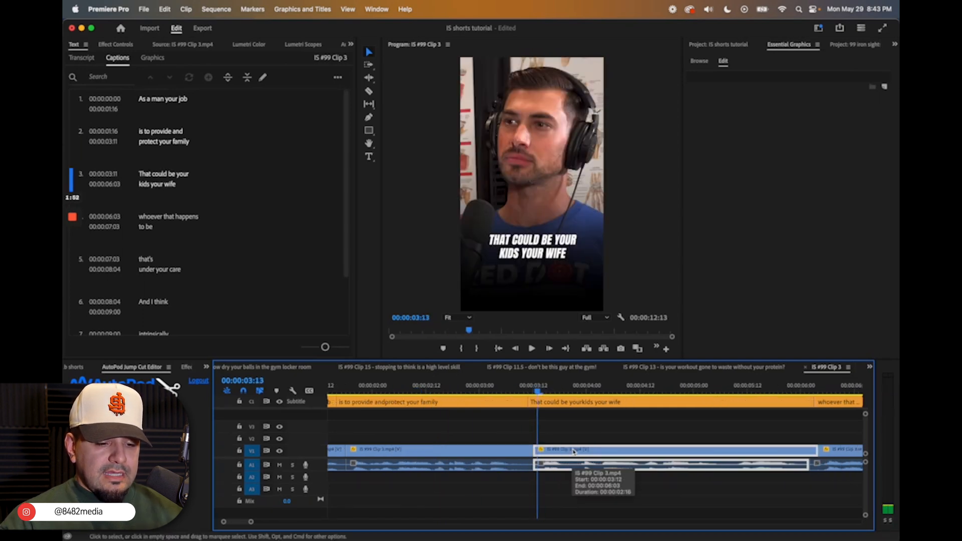
pyautogui.scroll(5, 541, 444)
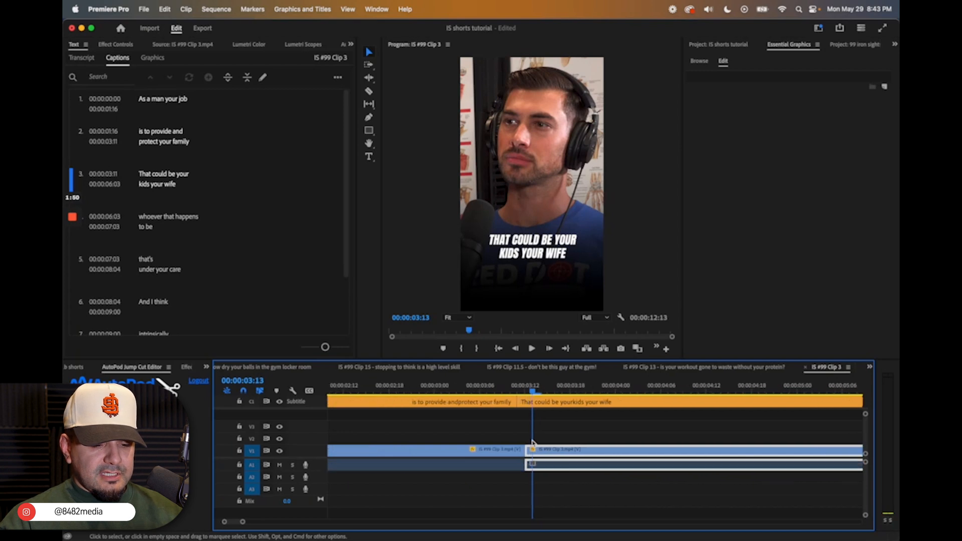
pyautogui.click(528, 390)
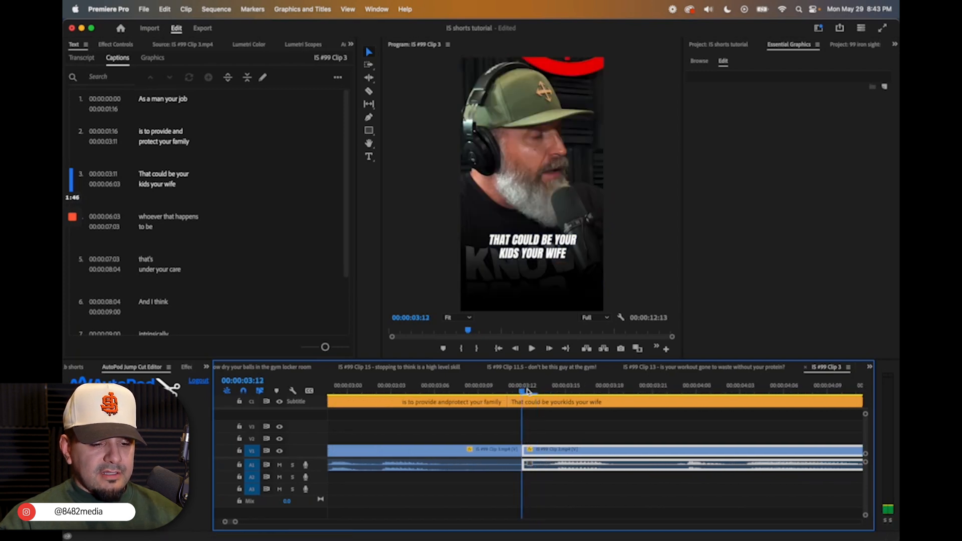
pyautogui.click(524, 450)
pyautogui.moveTo(524, 450); pyautogui.dragTo(535, 451)
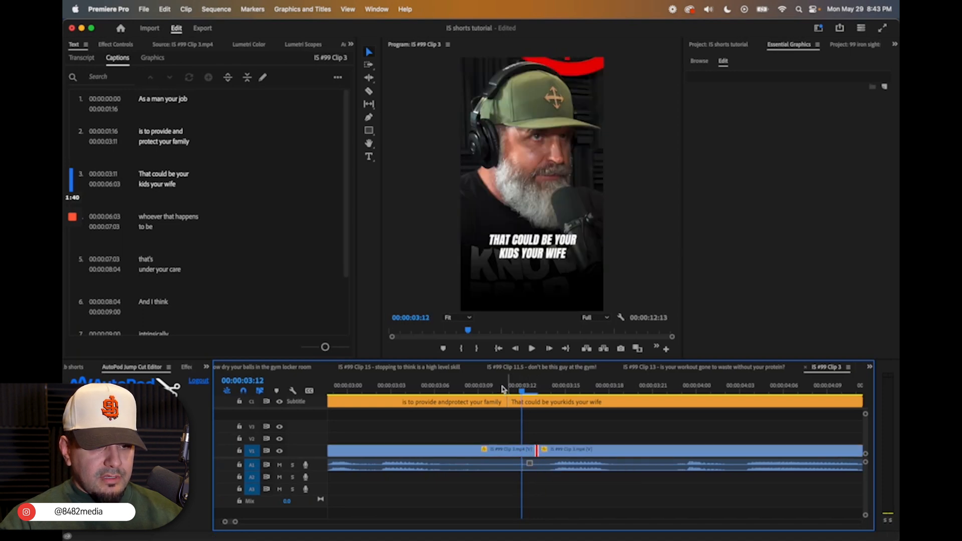
pyautogui.click(478, 390)
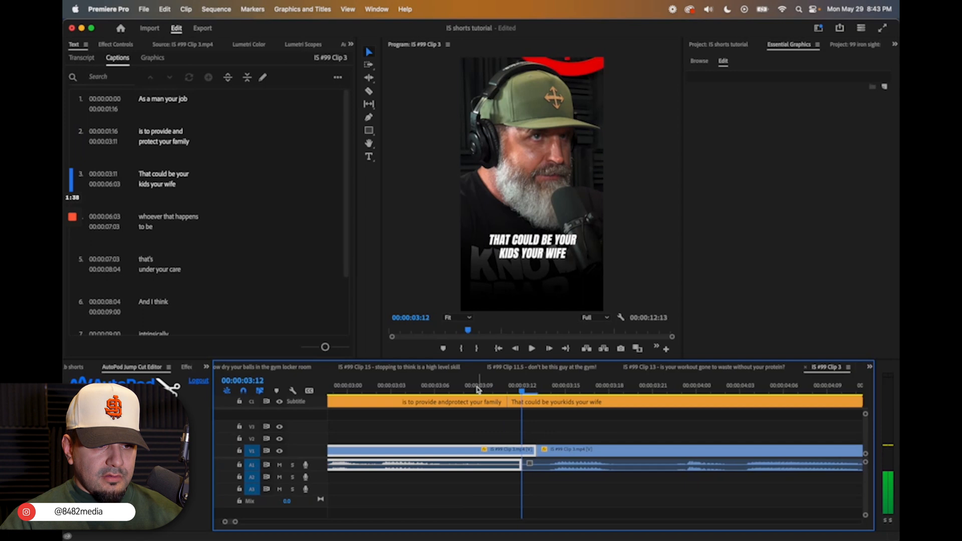
pyautogui.press('super+s')
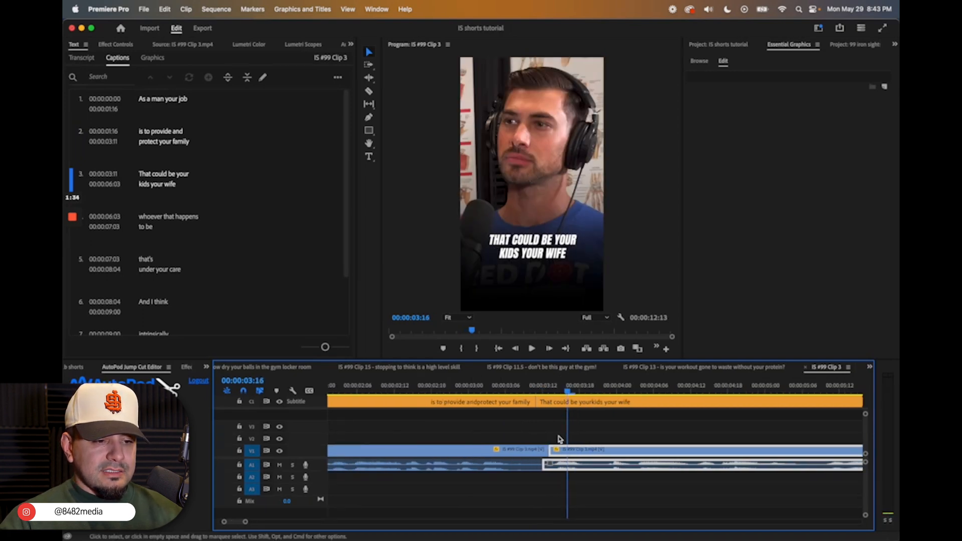
pyautogui.press('\\')
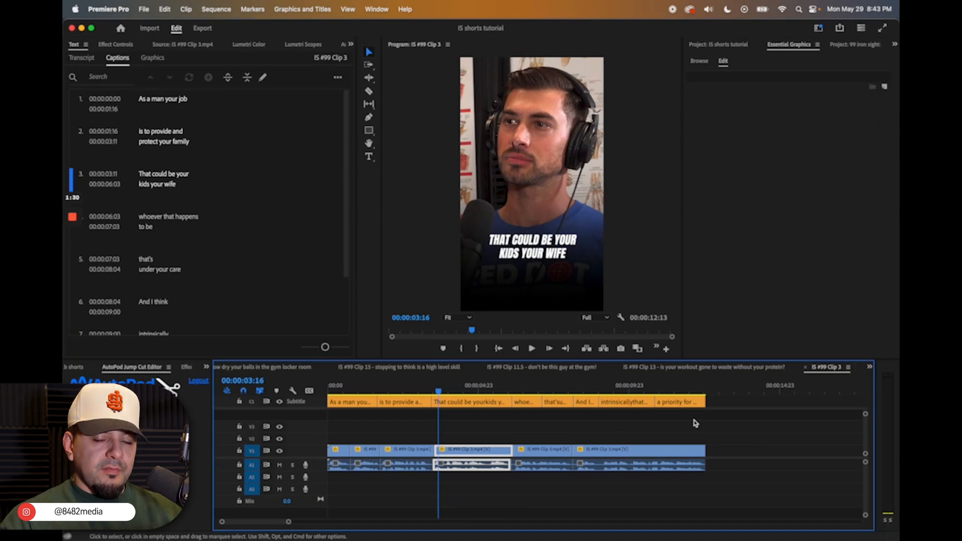